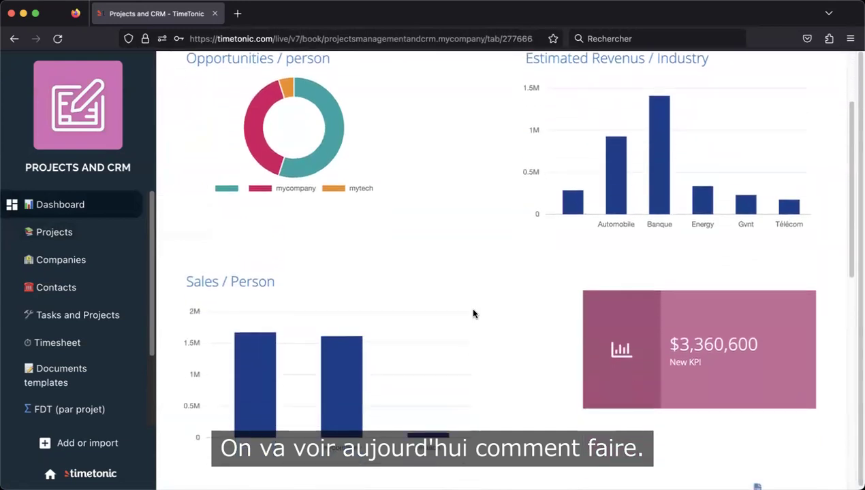
- Open TimeTonic's Projects table and scroll through its opportunity columns
left_click(54, 232)
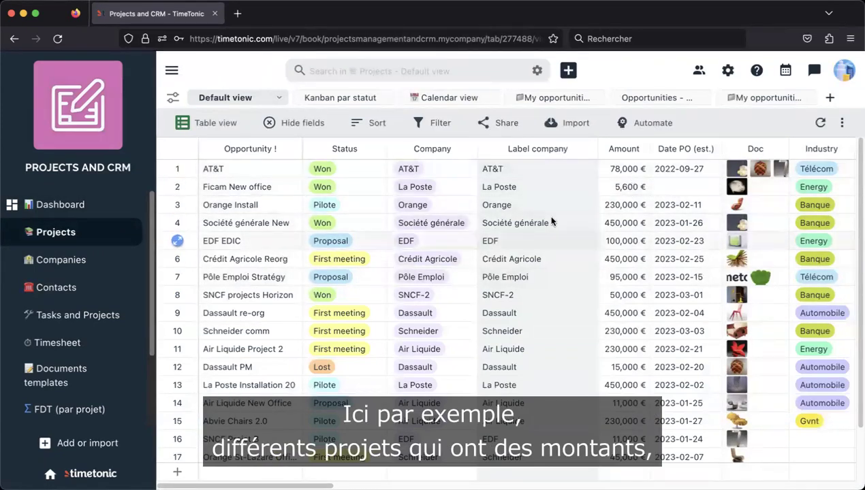
left_click_drag(291, 480, 247, 481)
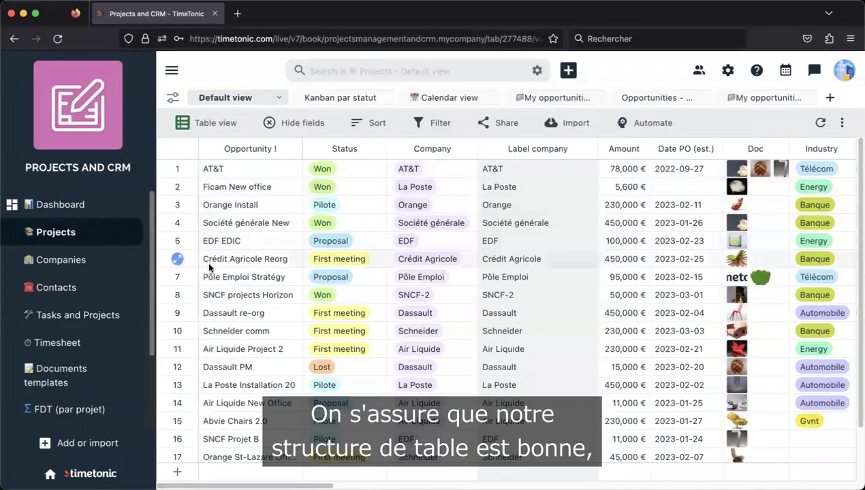
scroll(352, 290, "down", 3)
scroll(352, 290, "up", 3)
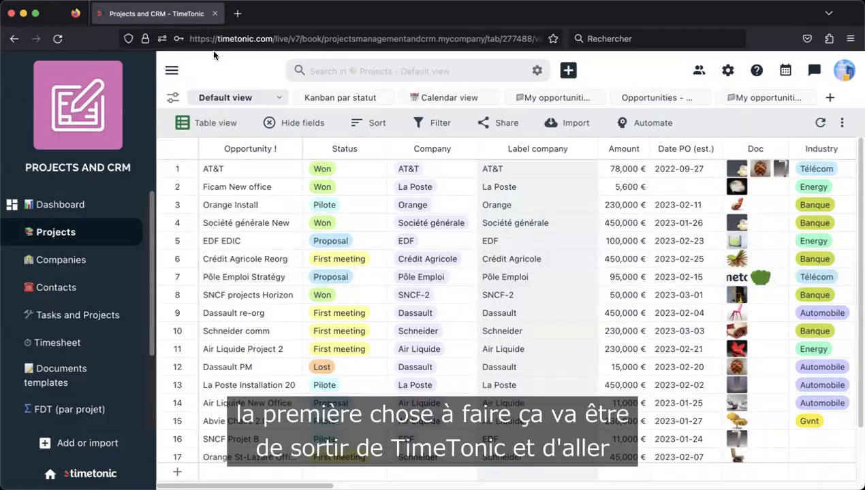
- Search 'serenytics' in a new tab, open the Serenytics site and its sign-in page
left_click(237, 14)
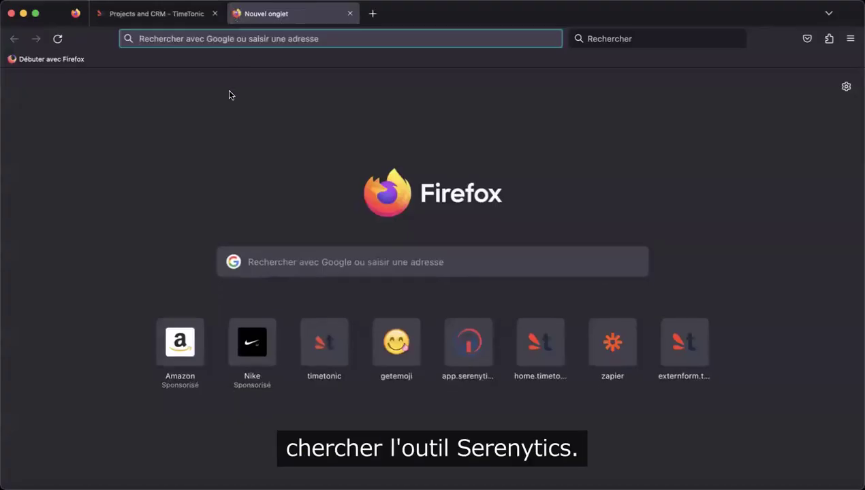
type("serenytics")
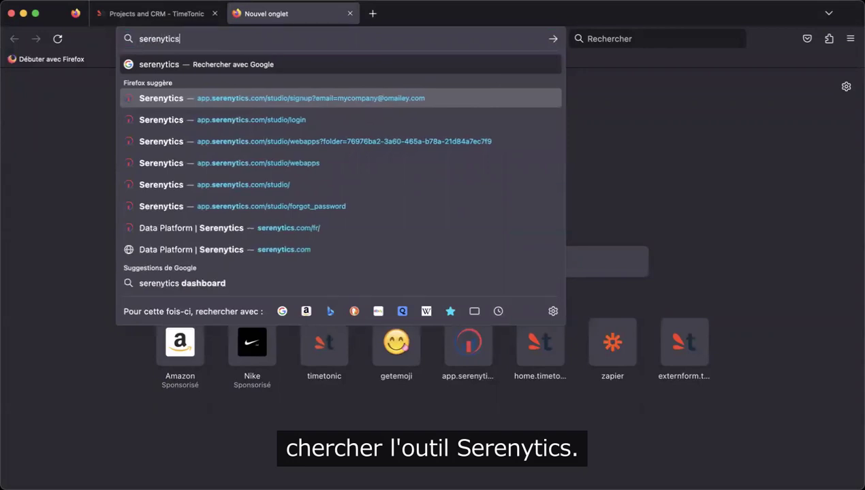
key("Return")
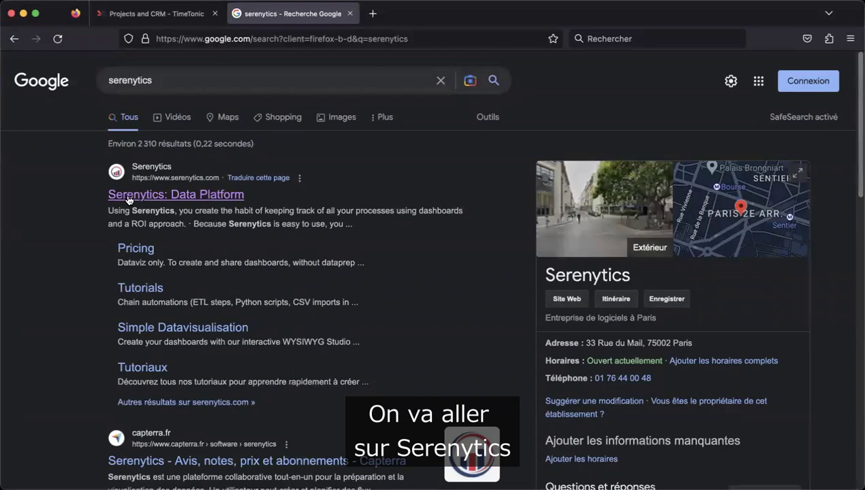
left_click(128, 197)
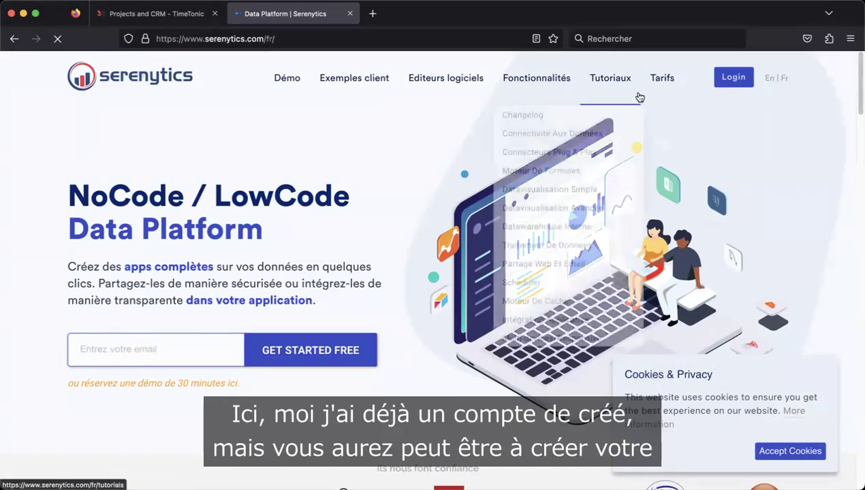
left_click(732, 82)
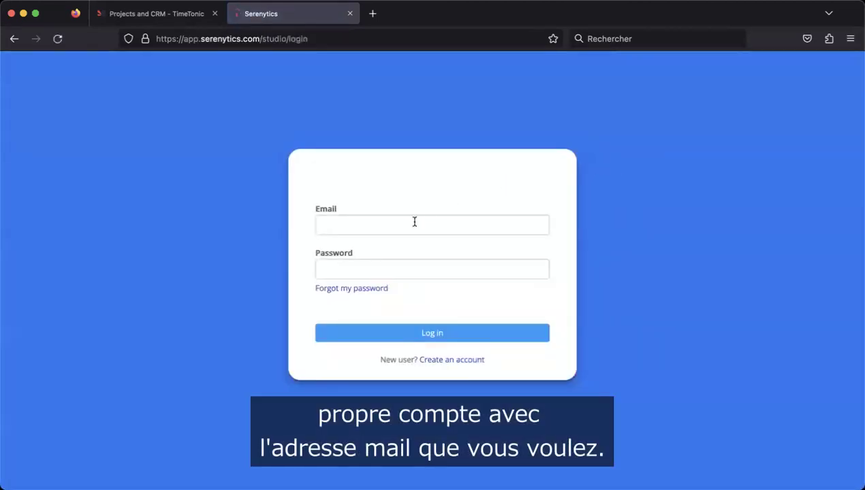
- Sign in with the account e-mail and password, and dismiss the save-password prompt
left_click(414, 222)
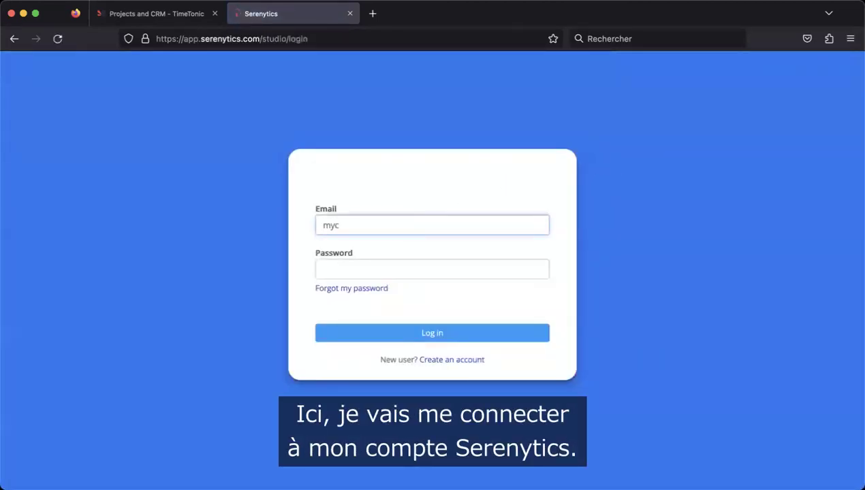
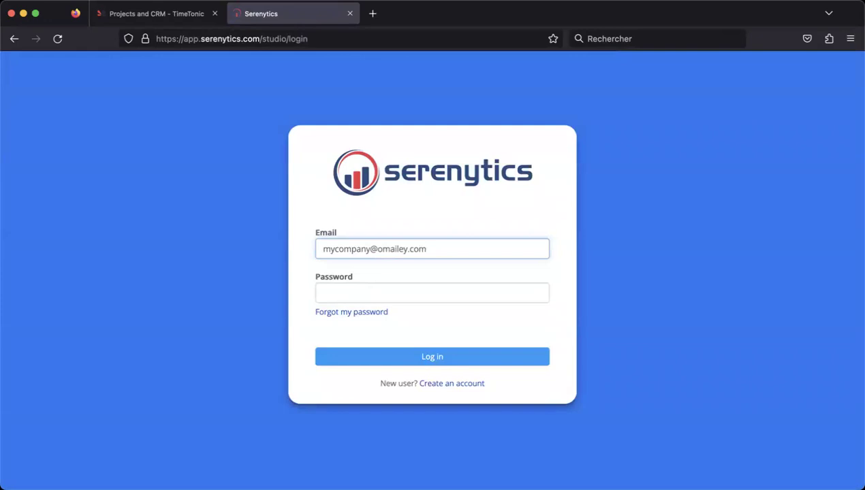
left_click(416, 298)
type("a")
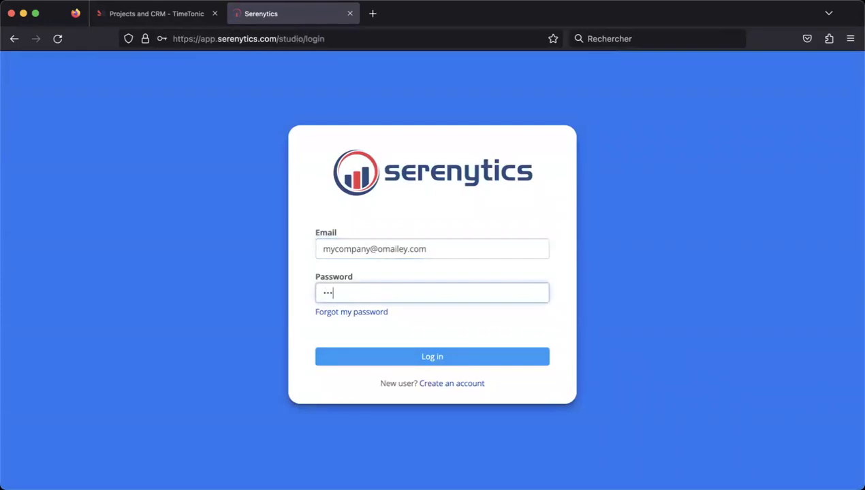
left_click(424, 366)
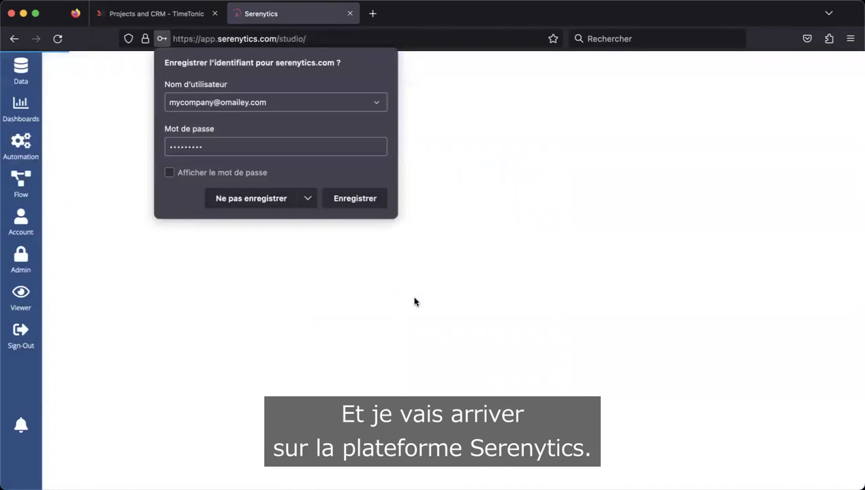
left_click(432, 284)
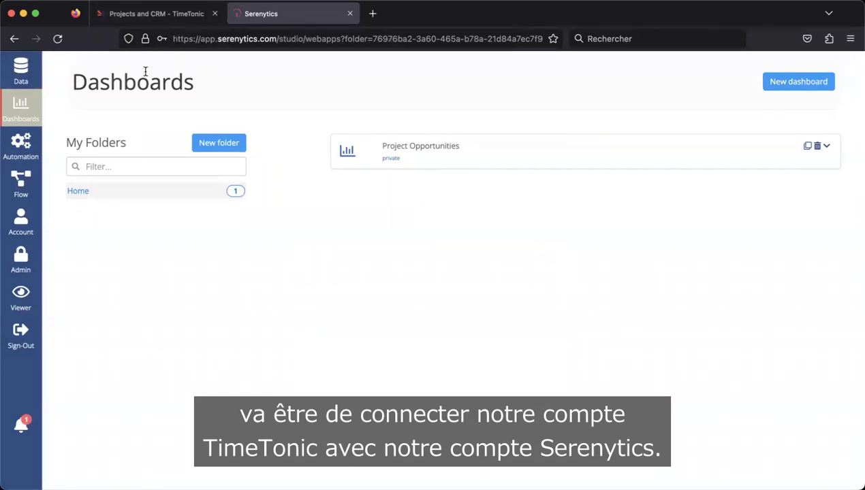
- Create a new Timetonic data source from the Web Services & API types, noting its Key field
left_click(23, 71)
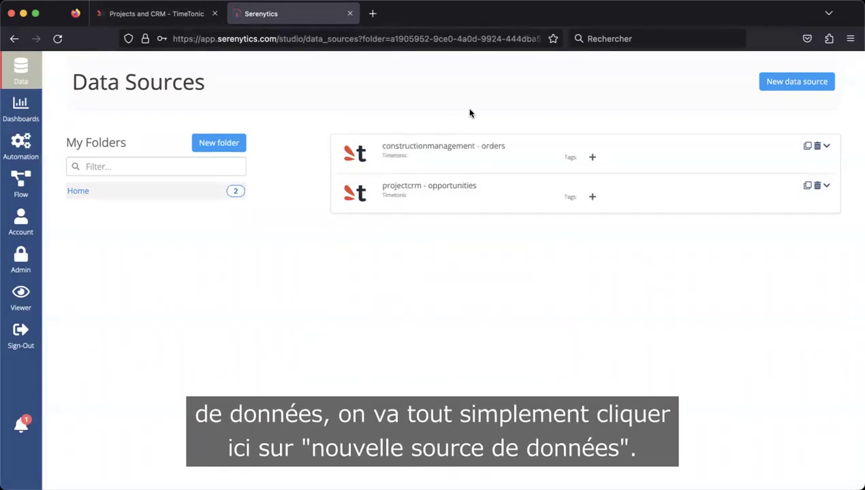
left_click(782, 85)
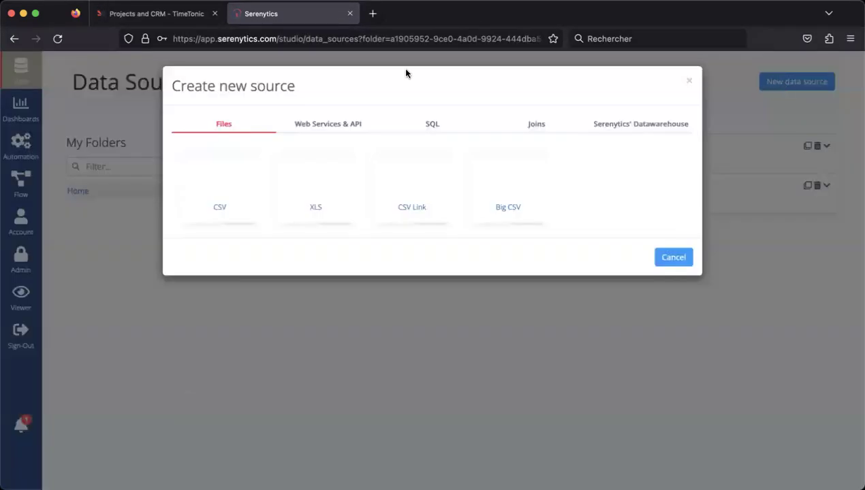
left_click(325, 129)
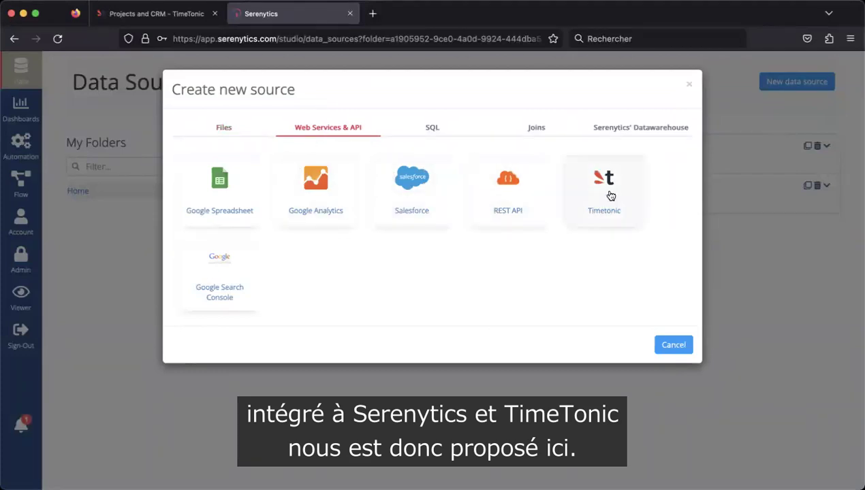
left_click(611, 196)
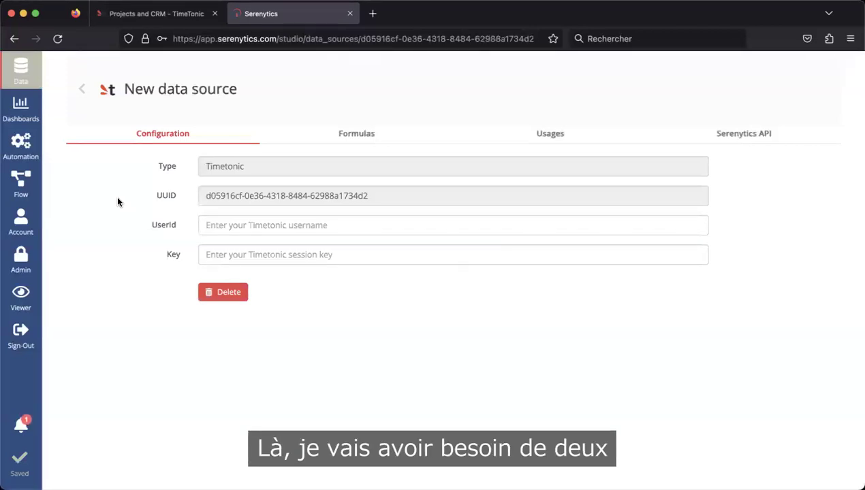
left_click_drag(151, 227, 178, 256)
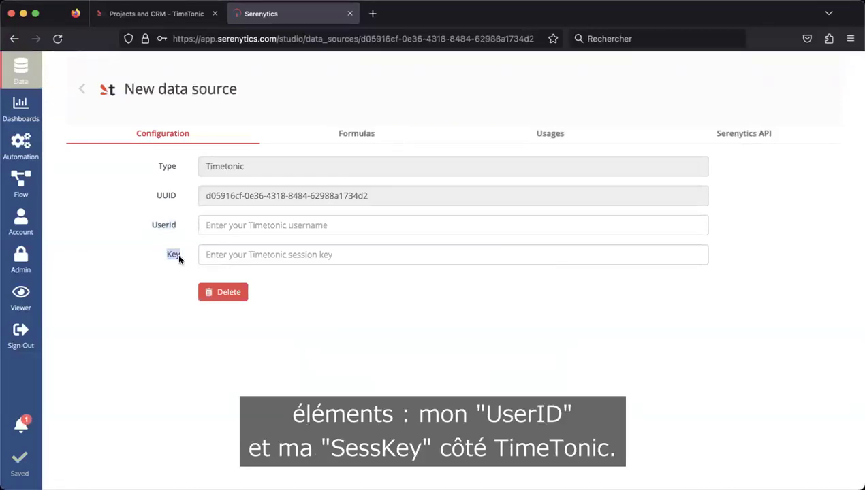
left_click(137, 232)
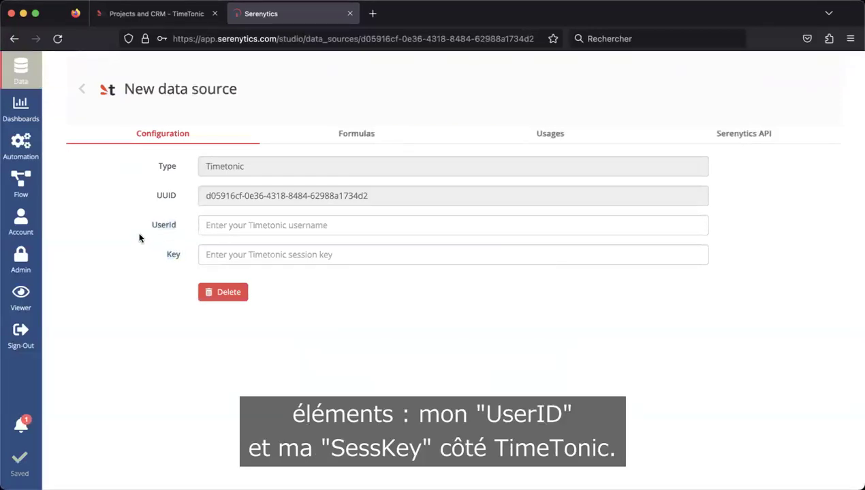
left_click(154, 15)
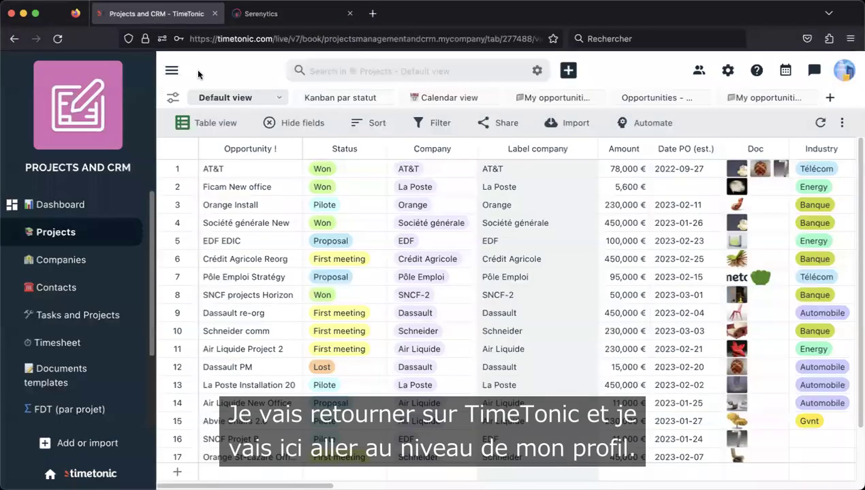
- Copy the API session key from TimeTonic's account Settings page
left_click(845, 75)
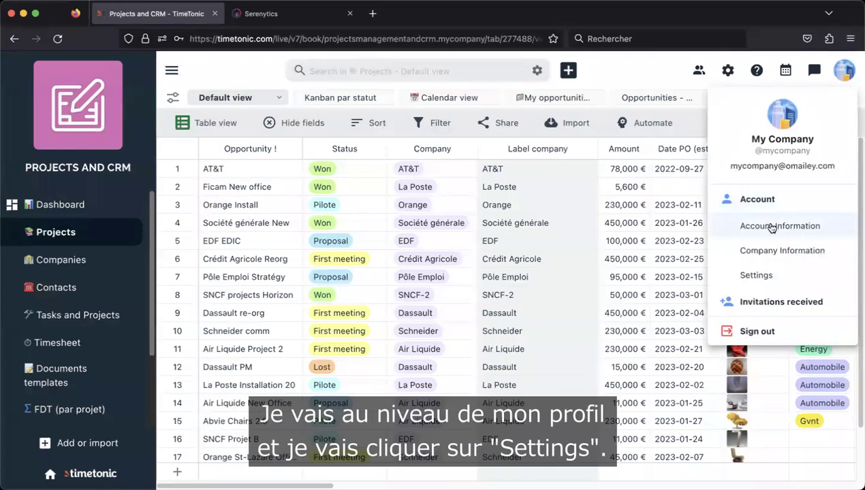
left_click(769, 276)
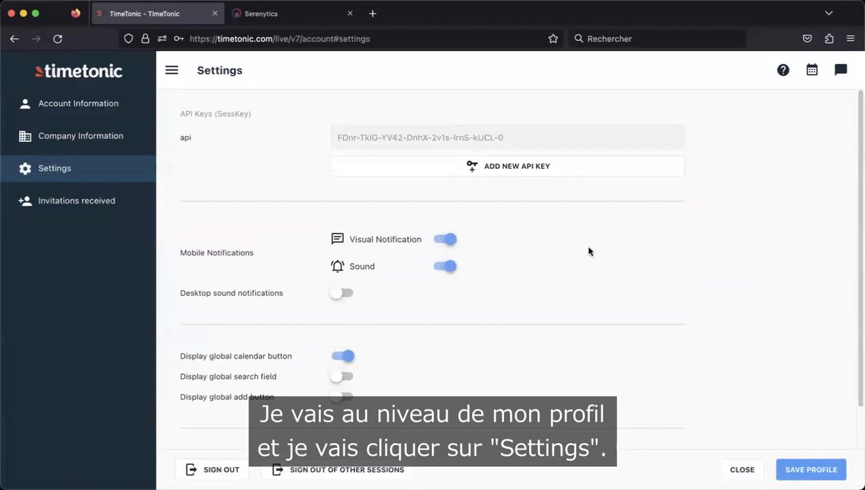
mouse_move(194, 137)
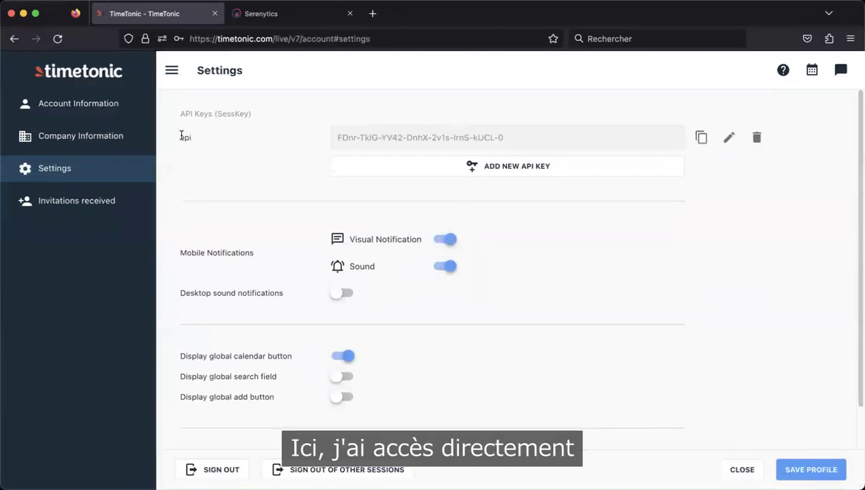
mouse_move(304, 134)
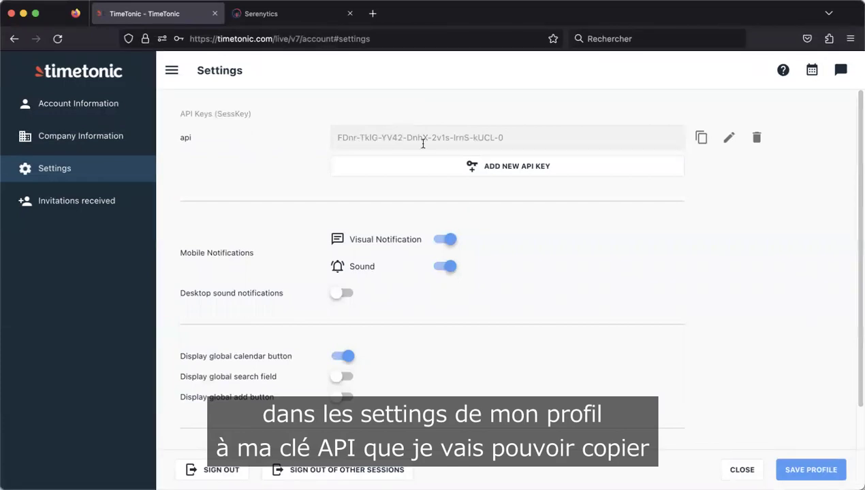
left_click(701, 138)
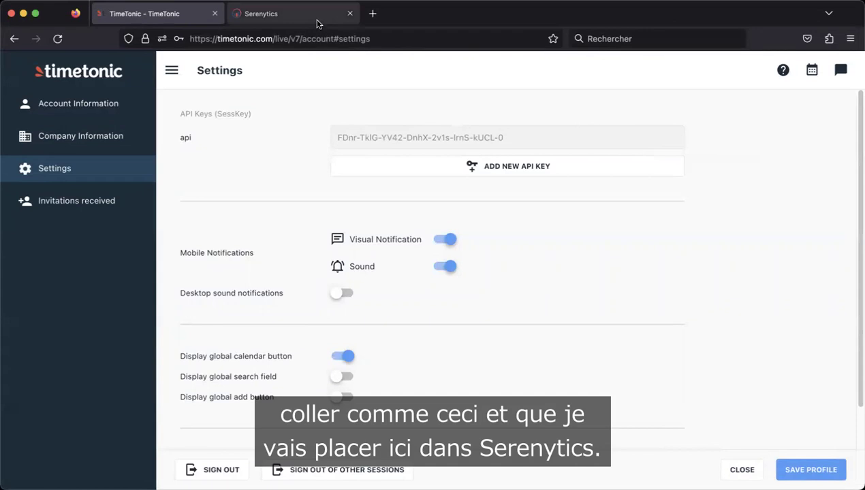
left_click(315, 15)
- Paste the TimeTonic API key into the data source's Key field
left_click(250, 251)
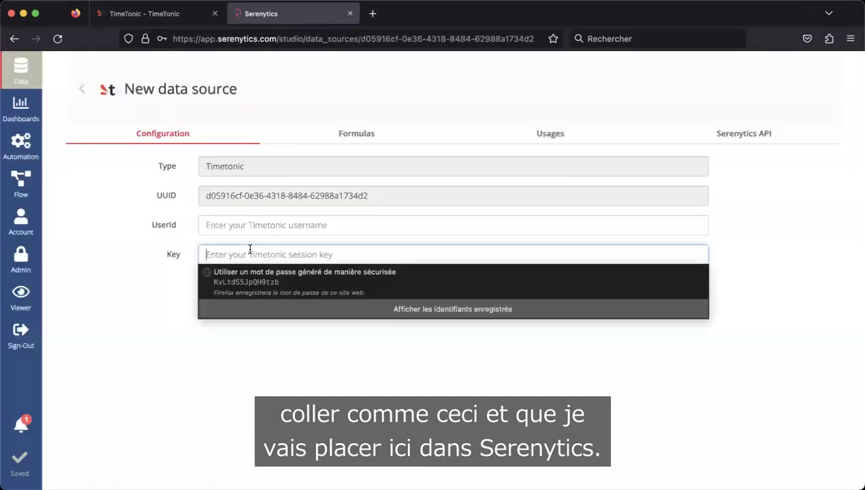
key("super+v")
key("super+a")
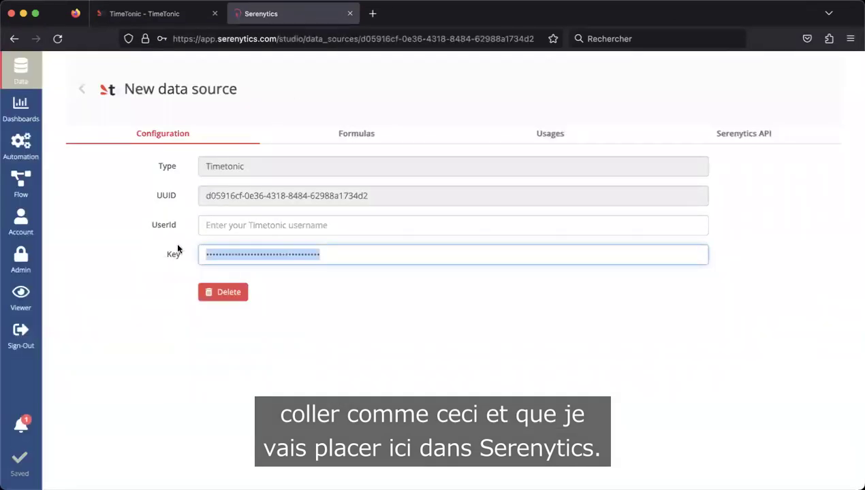
- Copy the TimeTonic username from the account details and enter it into UserId
left_click(166, 17)
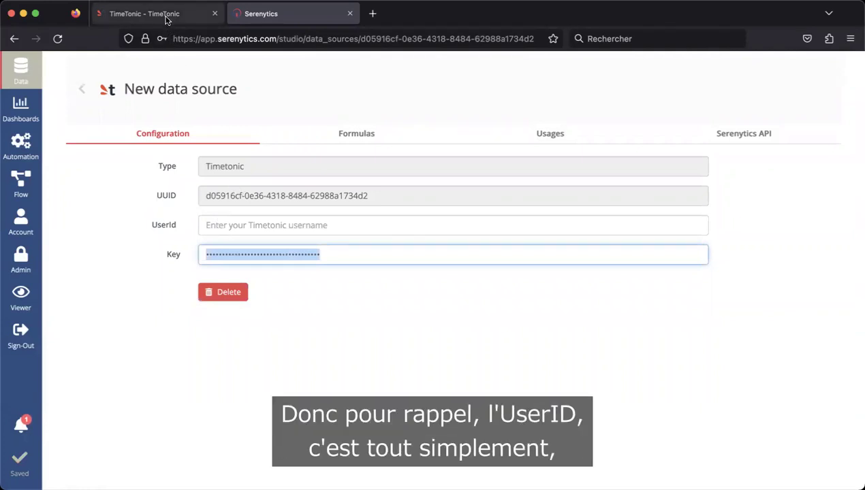
left_click(749, 469)
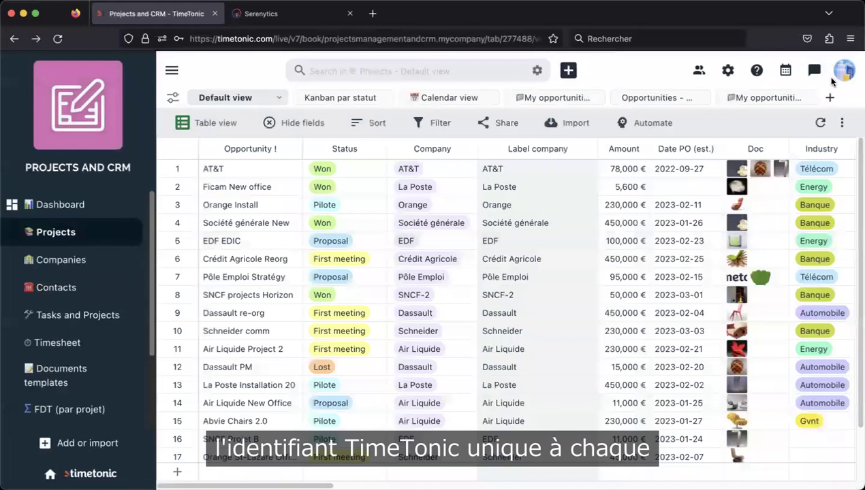
left_click(843, 72)
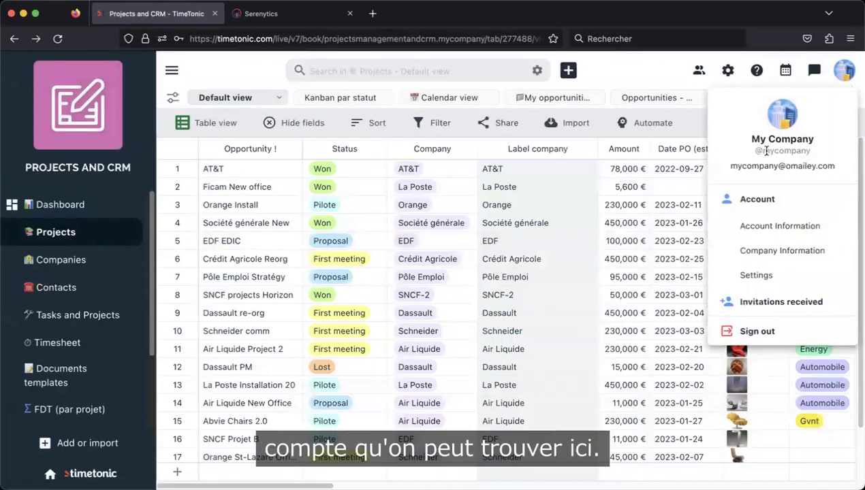
left_click_drag(764, 151, 803, 147)
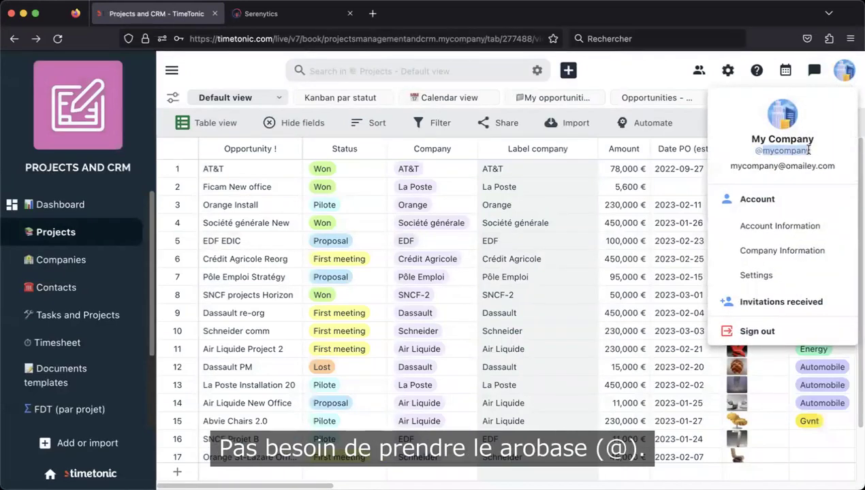
key("Escape")
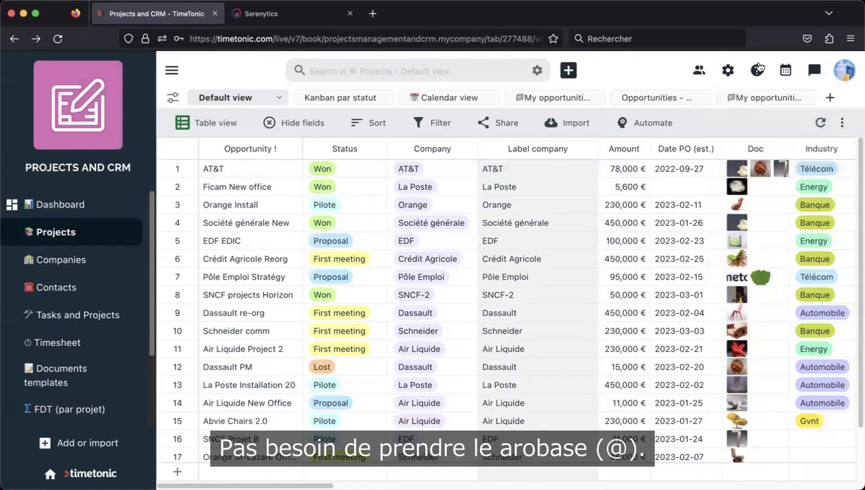
left_click(300, 17)
left_click(253, 215)
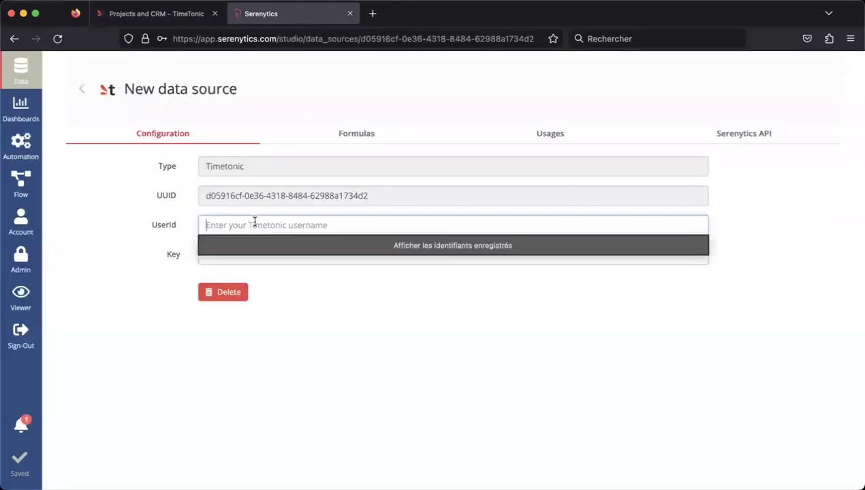
type("mycompany")
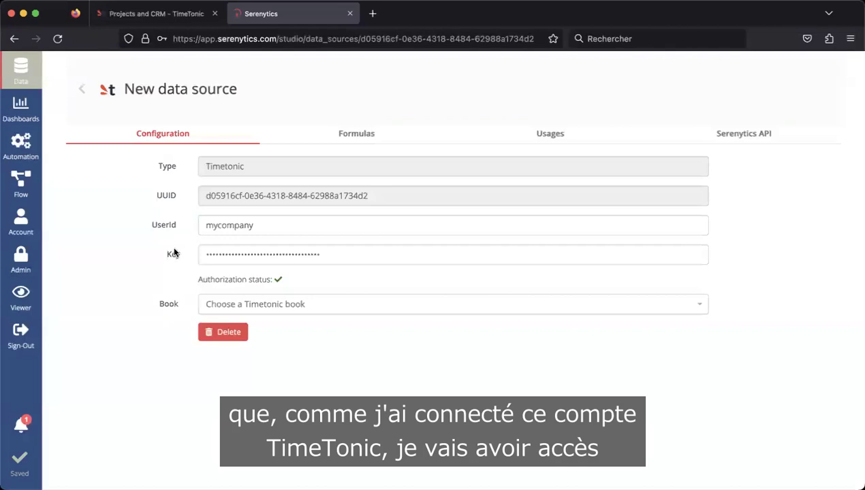
- Browse the available books and look up the book code in TimeTonic's address bar
left_click(215, 306)
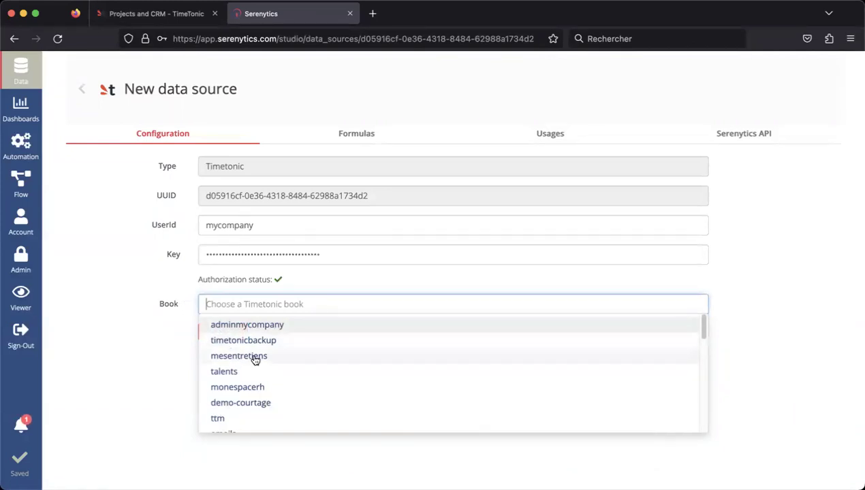
scroll(255, 359, "down", 5)
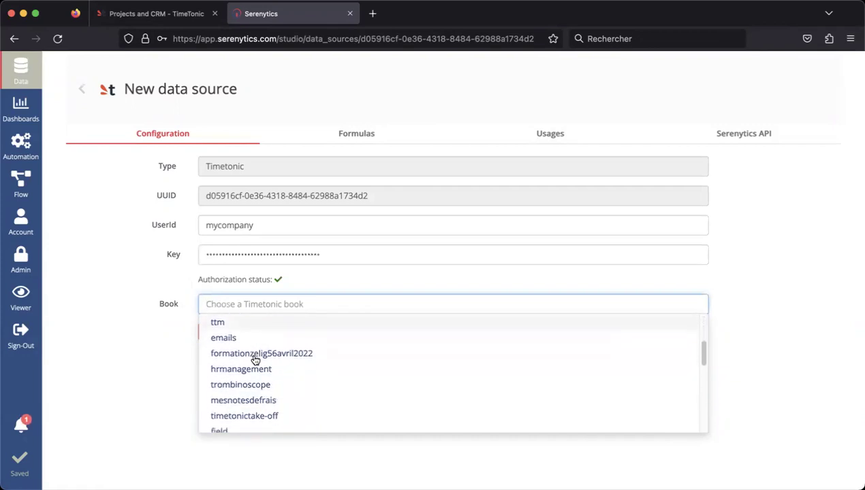
scroll(245, 356, "down", 2)
left_click(139, 299)
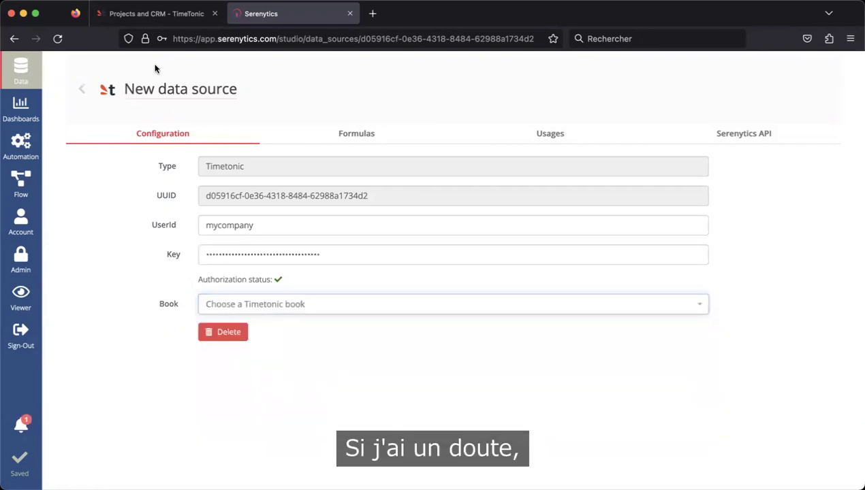
left_click(158, 15)
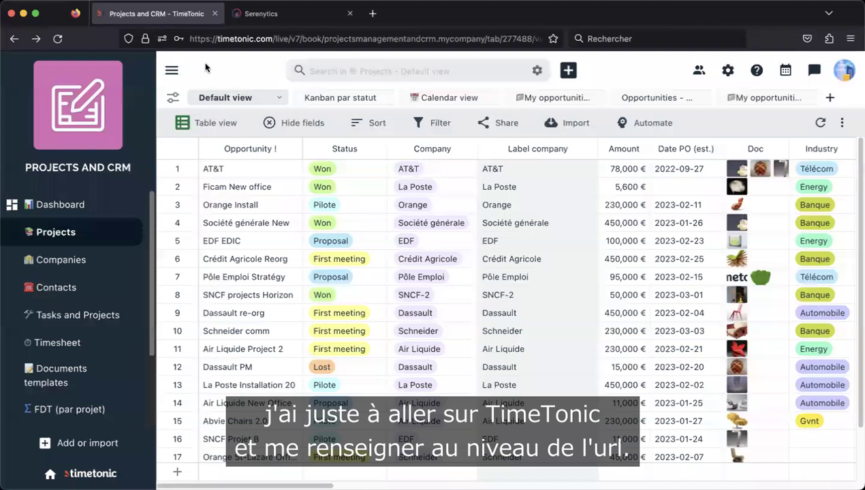
left_click(322, 40)
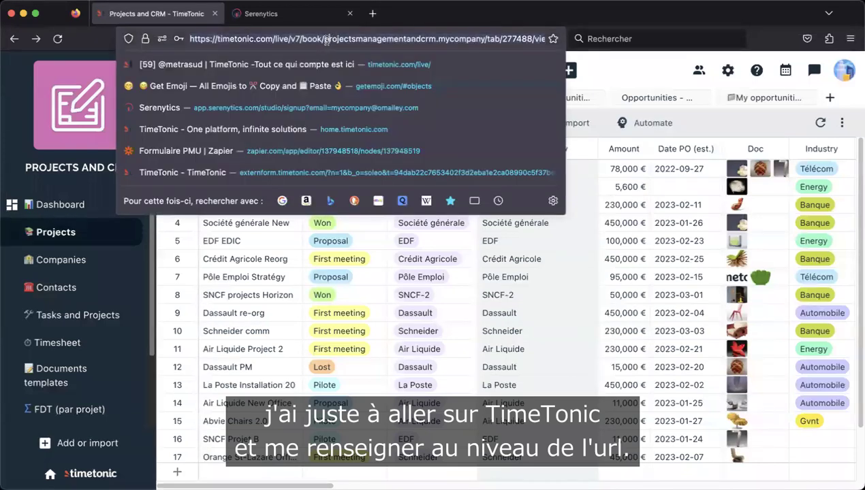
left_click_drag(325, 39, 434, 40)
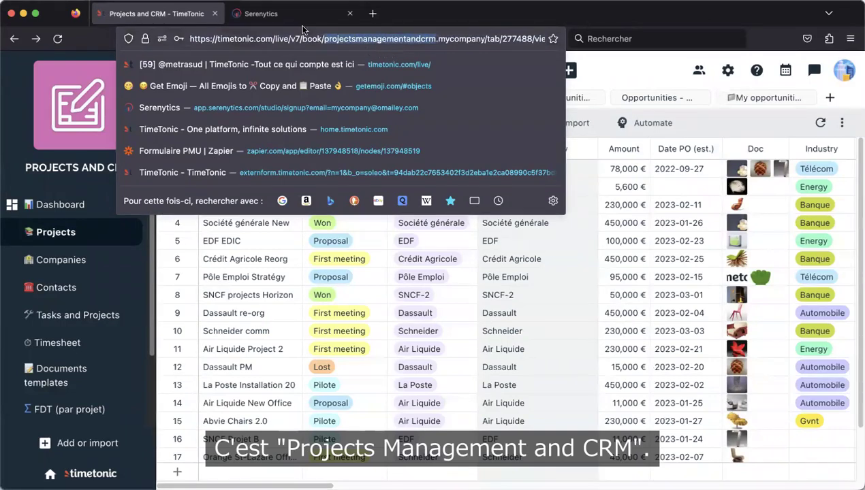
- Set the data source's Book to projectsmanagementandcrm, filtering the list with 'proje'
left_click(280, 15)
left_click(277, 304)
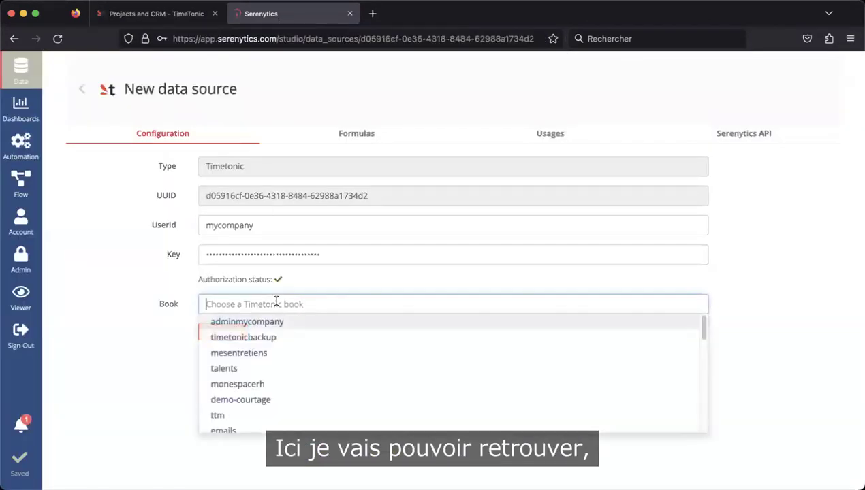
type("proje")
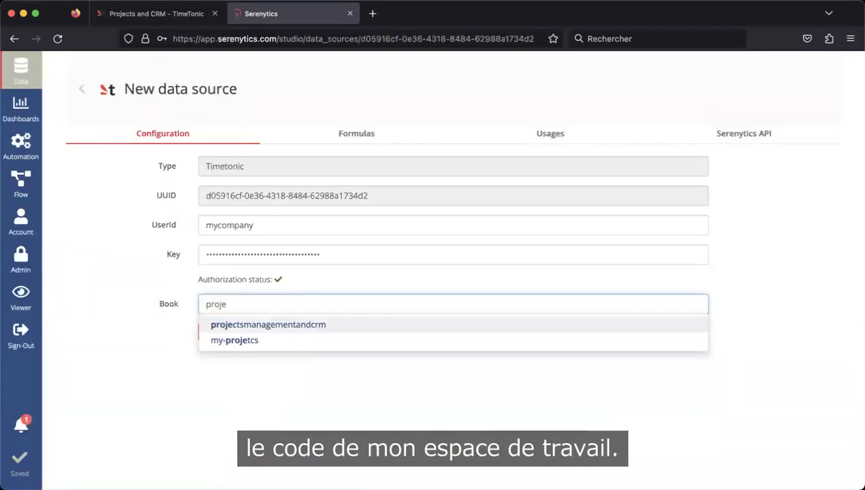
left_click(293, 326)
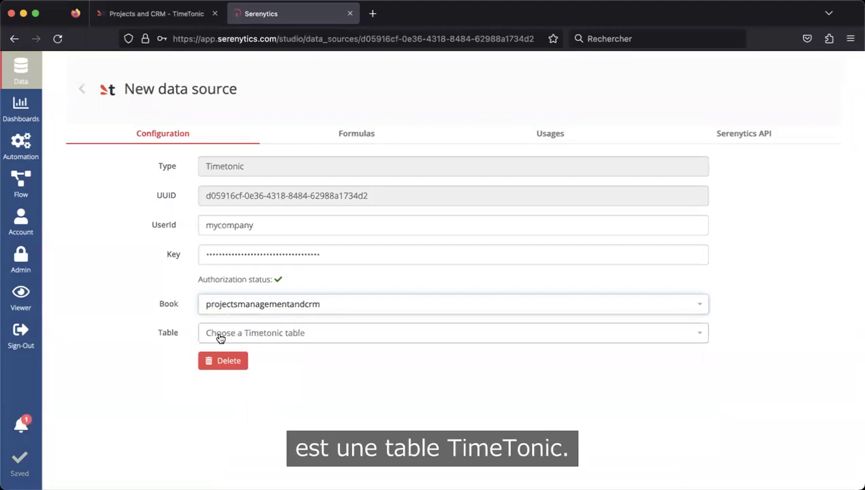
- Set the data source's Table to Projects and View to Default view, then compare it in TimeTonic
left_click(220, 338)
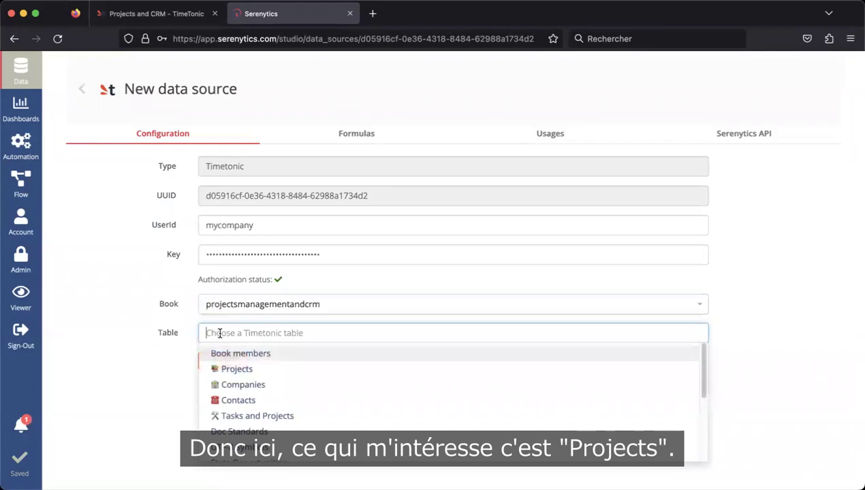
left_click(228, 369)
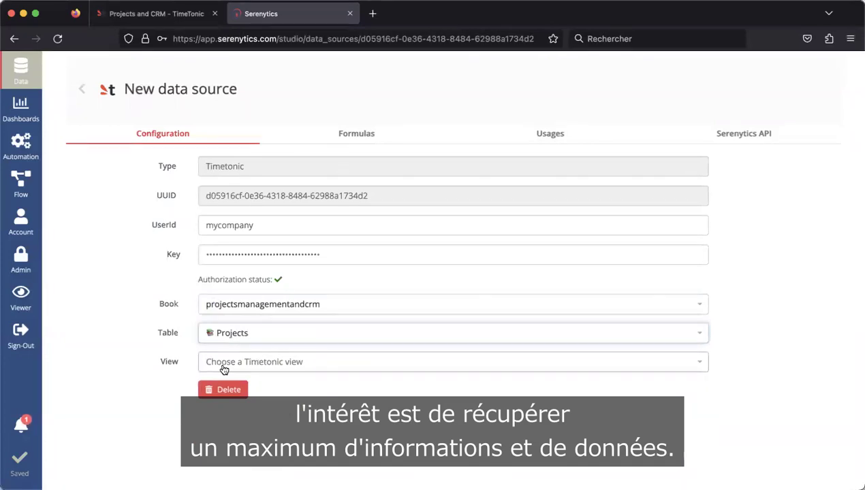
left_click(222, 365)
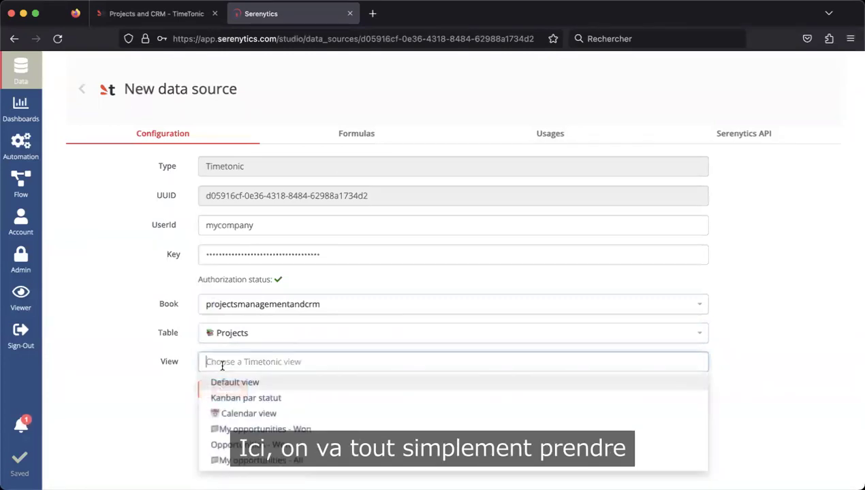
left_click(225, 382)
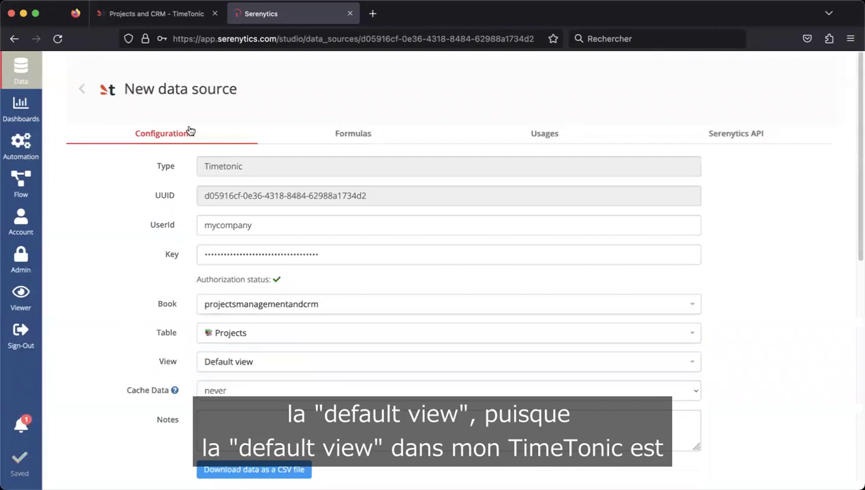
left_click(168, 23)
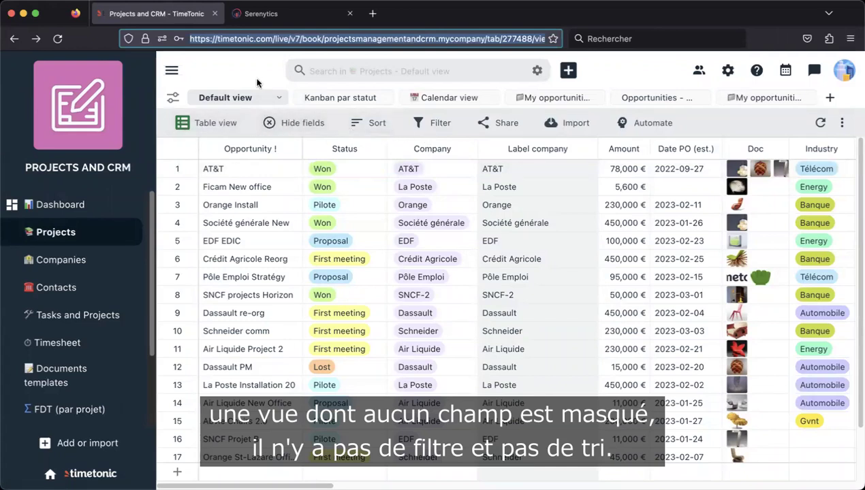
- Scroll through all Projects rows in TimeTonic, then return to the Serenytics data source
scroll(387, 197, "down", 3)
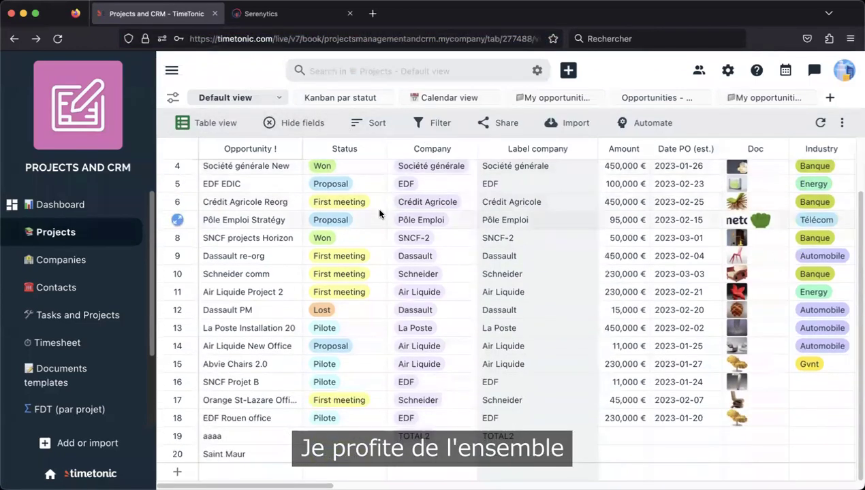
scroll(376, 192, "up", 3)
left_click(271, 21)
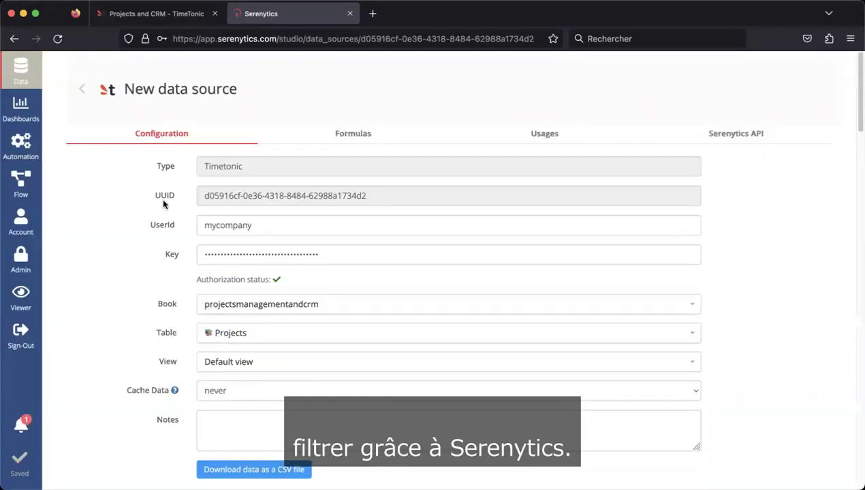
scroll(117, 249, "down", 5)
scroll(129, 239, "down", 5)
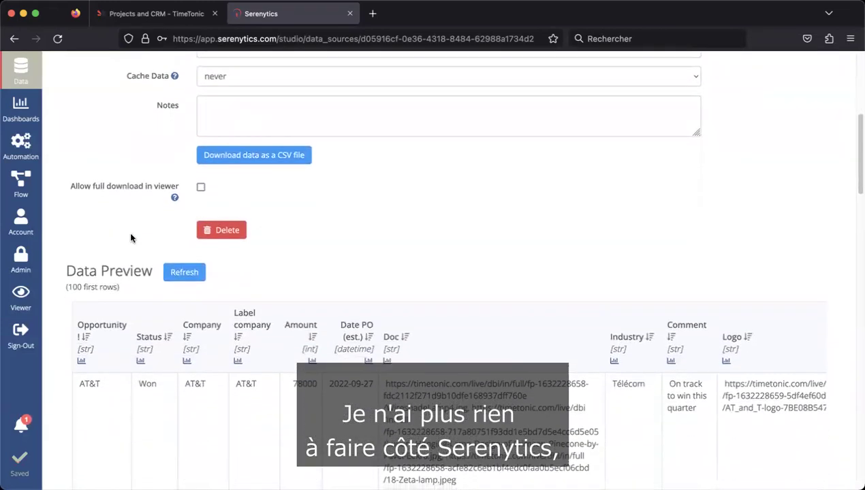
scroll(130, 237, "down", 3)
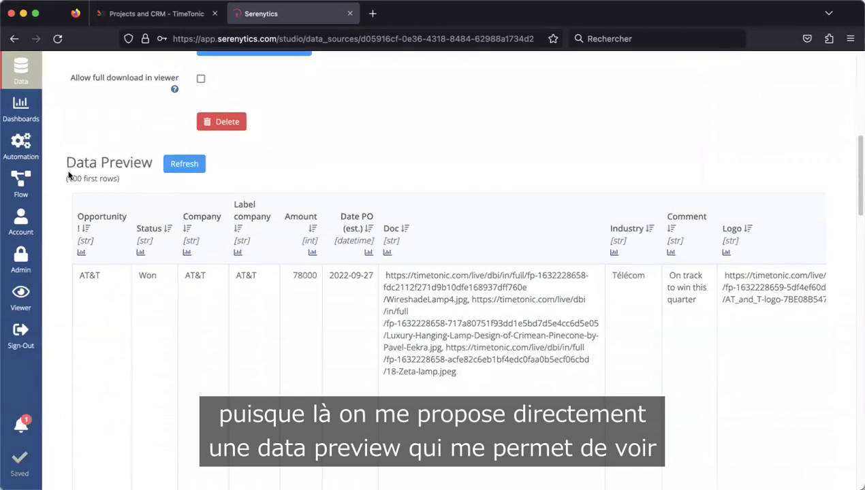
scroll(55, 199, "down", 6)
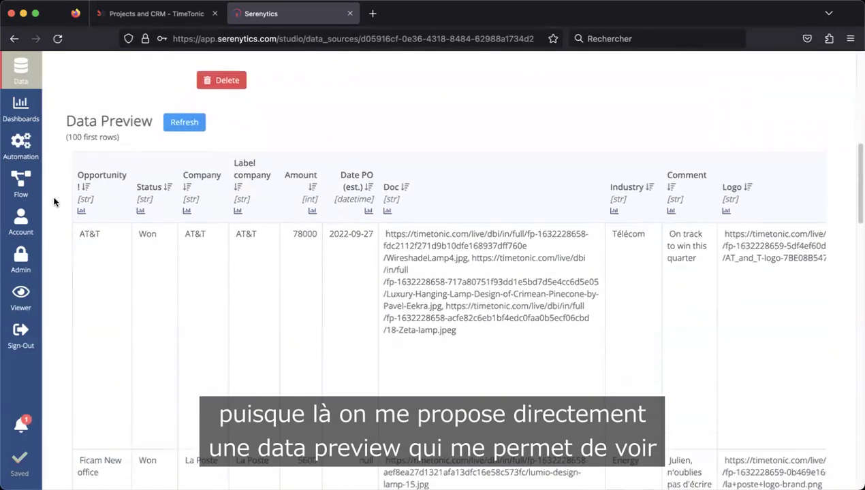
scroll(56, 201, "down", 7)
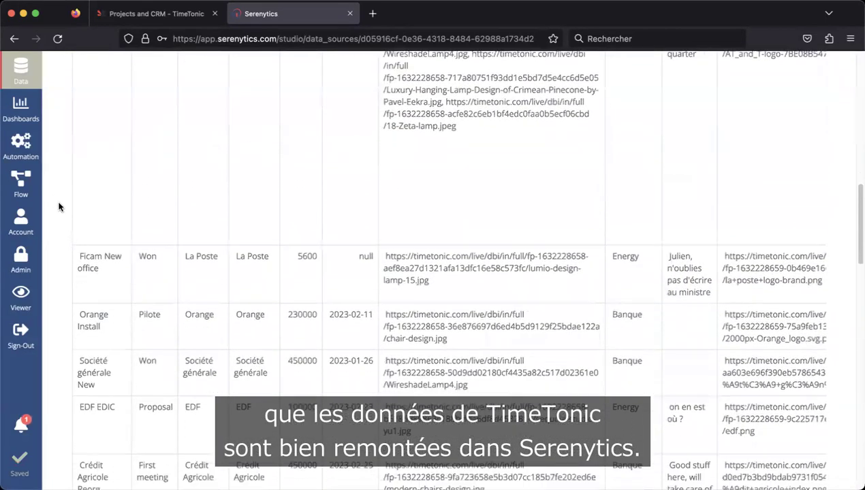
scroll(68, 235, "up", 20)
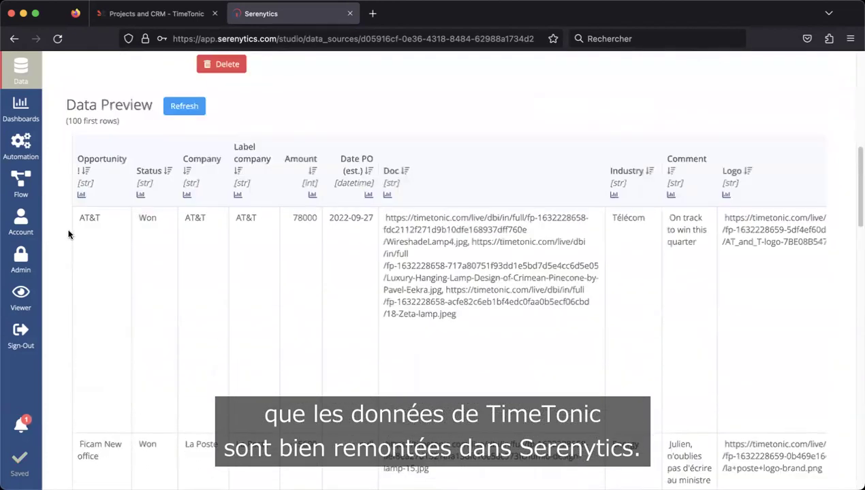
scroll(68, 234, "up", 5)
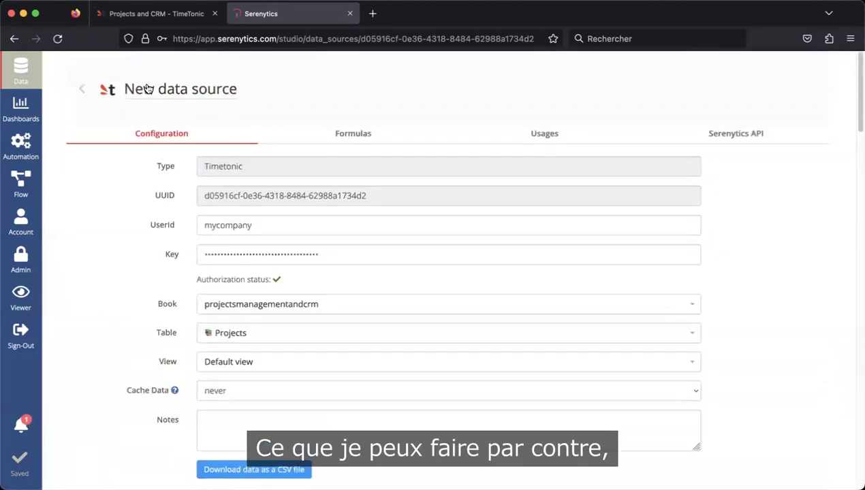
left_click(148, 87)
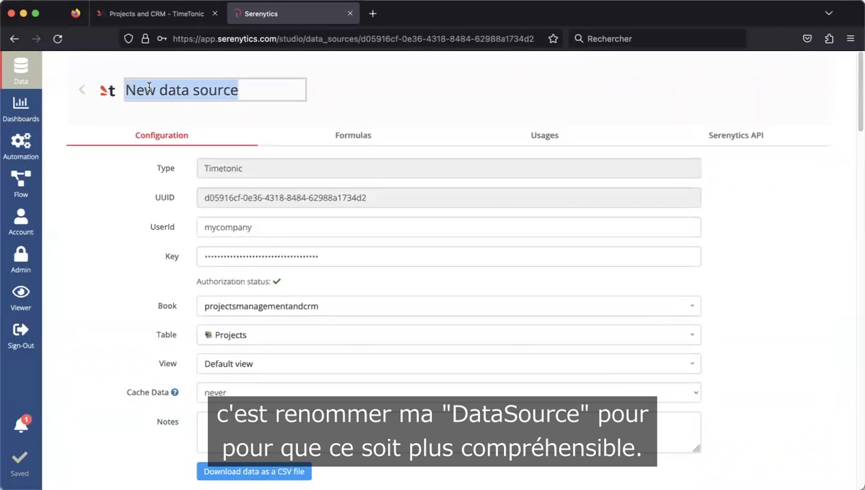
- Name the data source 'Table Projets dans l'espace Projects Management' and return to the Data Sources list
type("Table")
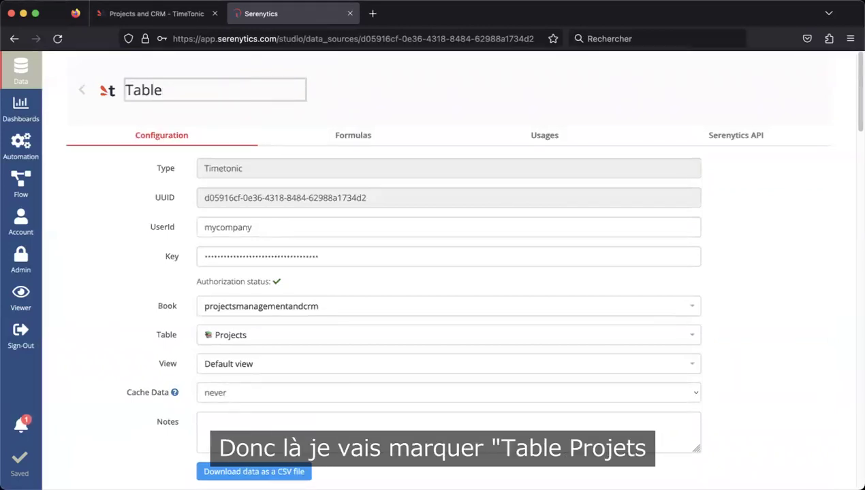
type(" Projets")
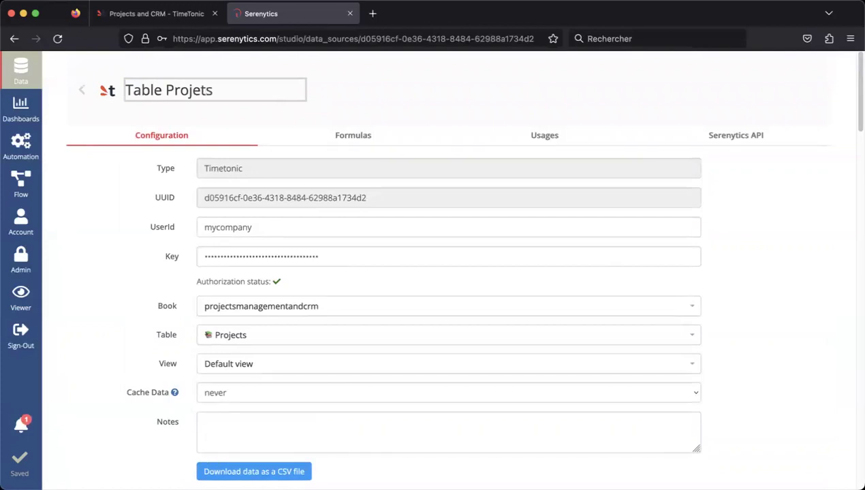
type(" dans l'esp")
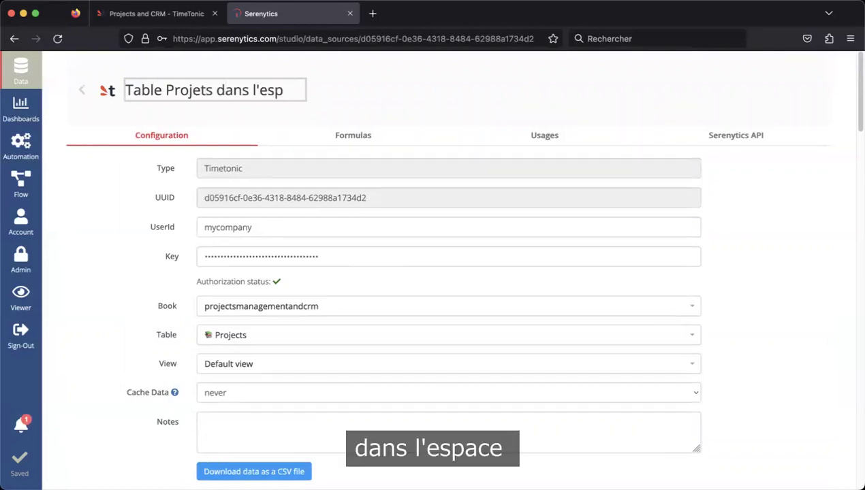
type("acer")
key("BackSpace")
type("Projects")
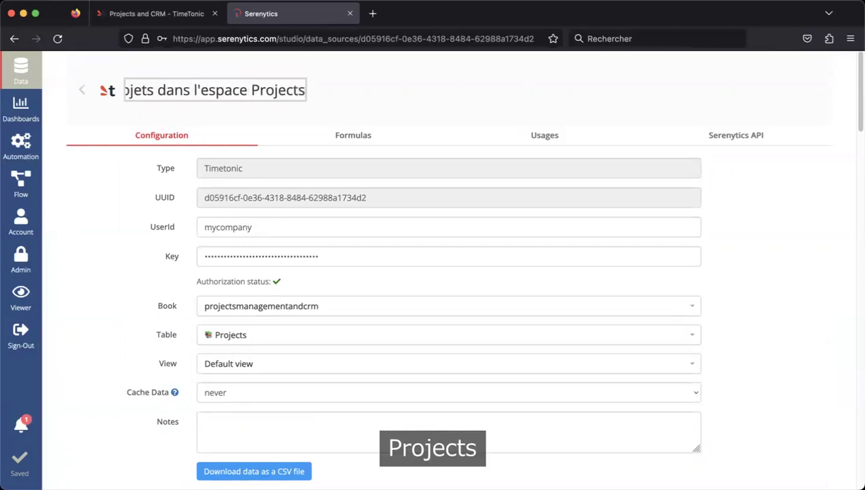
type(" Management")
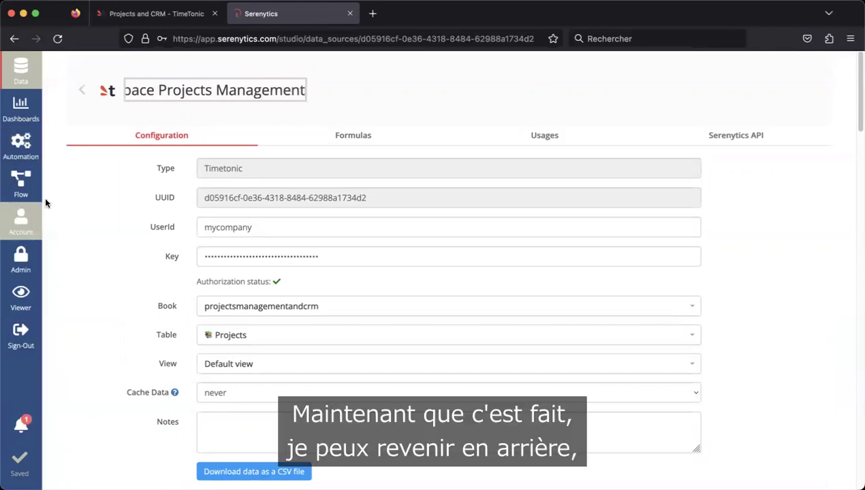
key("Return")
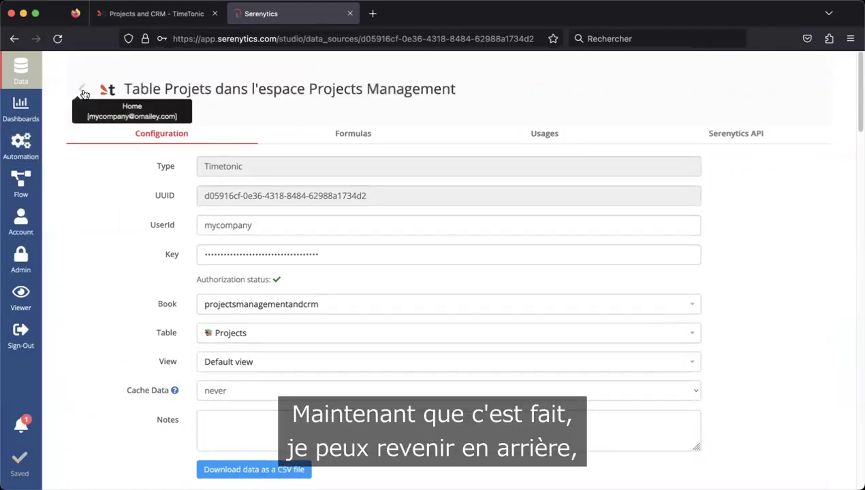
left_click(83, 94)
left_click(299, 276)
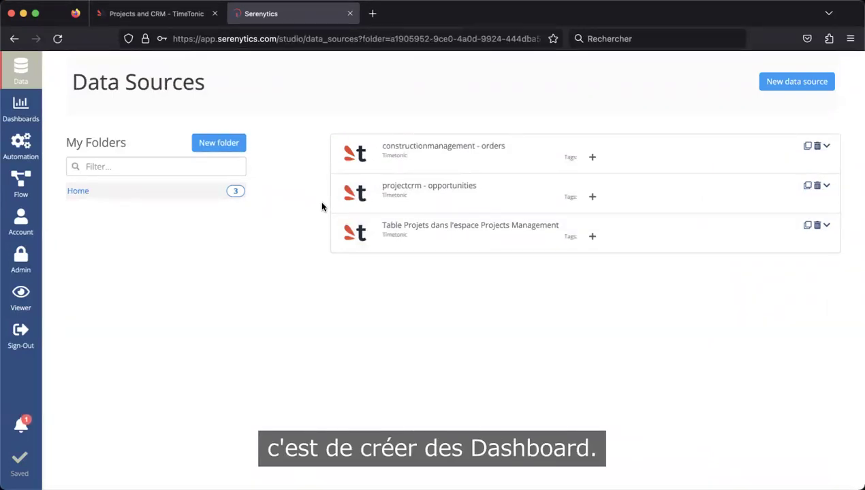
- Go to the Dashboards page and start creating a new dashboard
left_click(21, 112)
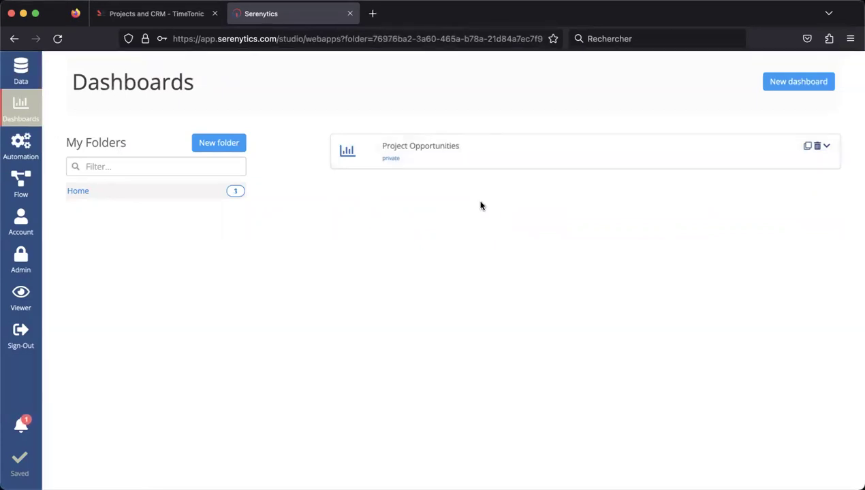
left_click(790, 87)
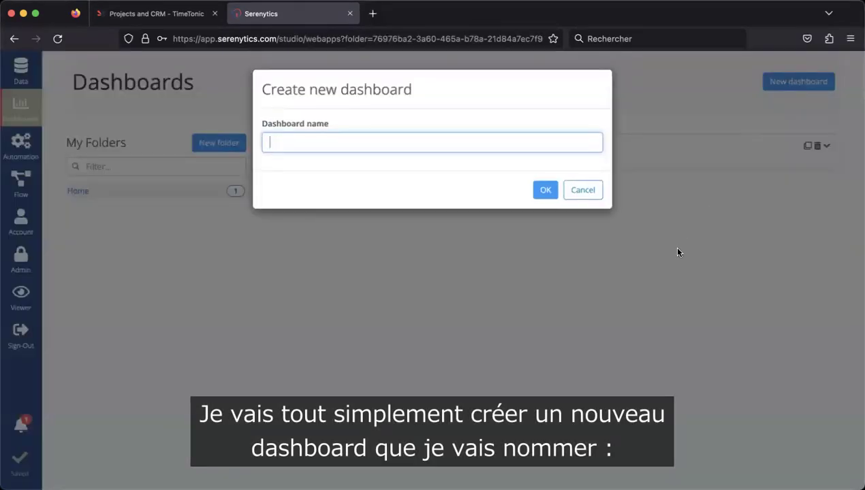
- Name the new dashboard 'Projects Management' and confirm it
type("Projets")
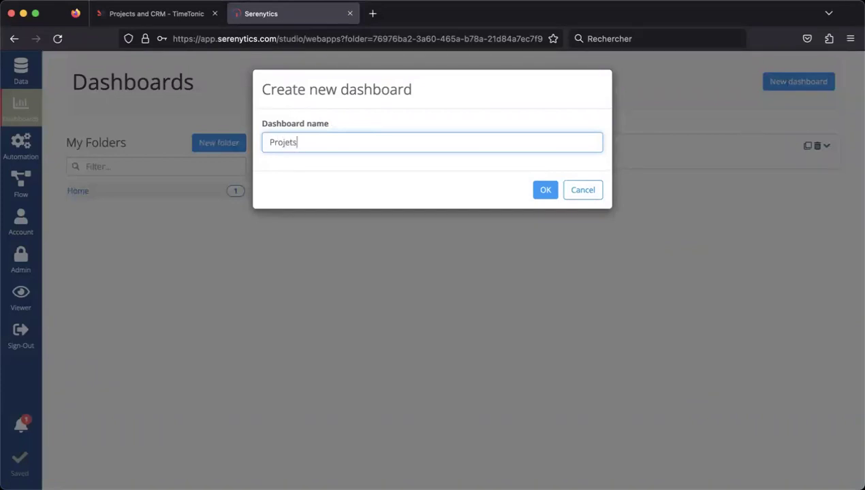
key("BackSpace")
key("BackSpace")
type("cts Ma")
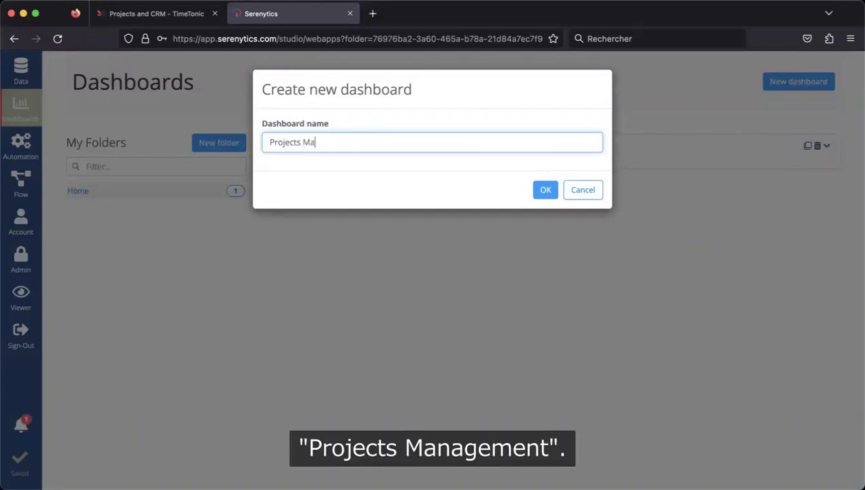
type("nagement")
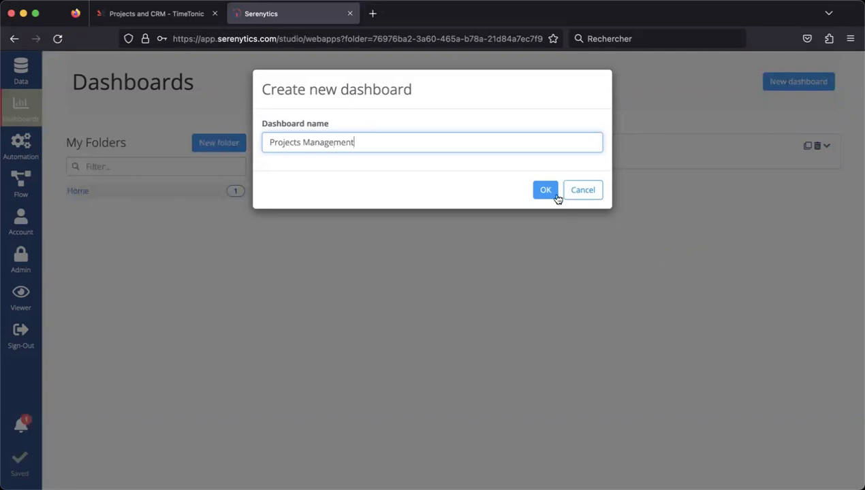
left_click(548, 191)
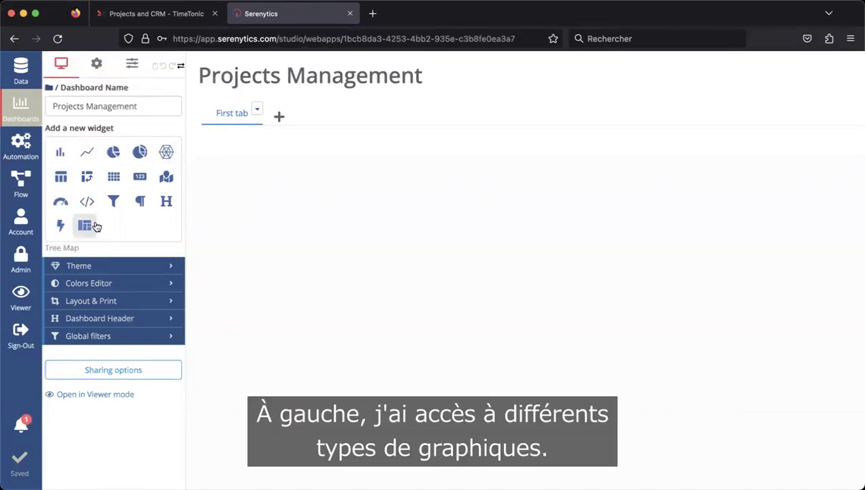
- Add a Bar chart widget to the empty Projects Management dashboard
left_click(60, 154)
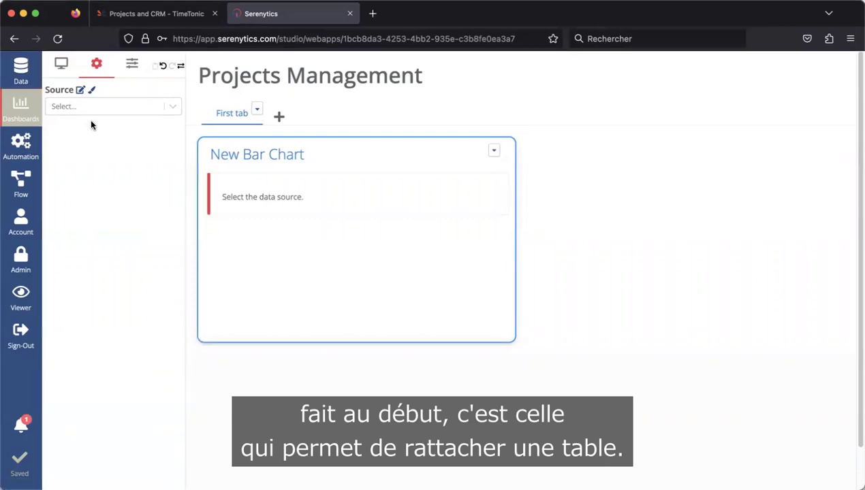
- Set the bar chart source to 'Table Projets dans l'espace Projects Management' and expand its Data settings
left_click(175, 107)
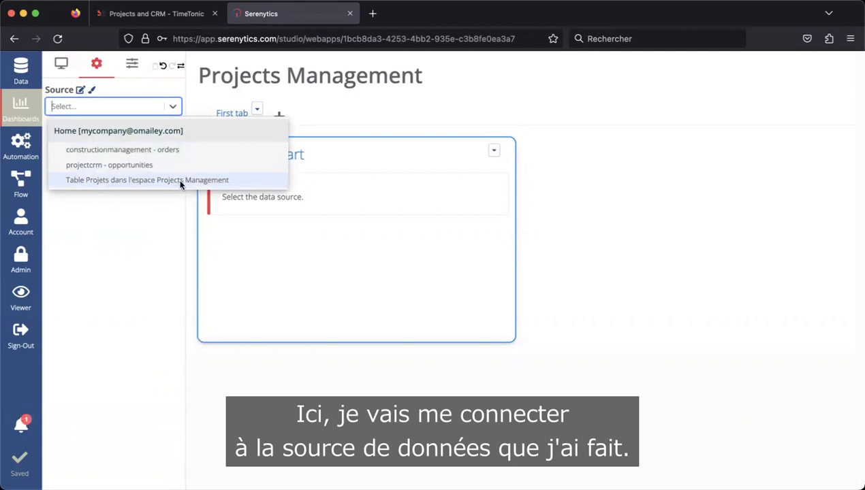
left_click(180, 181)
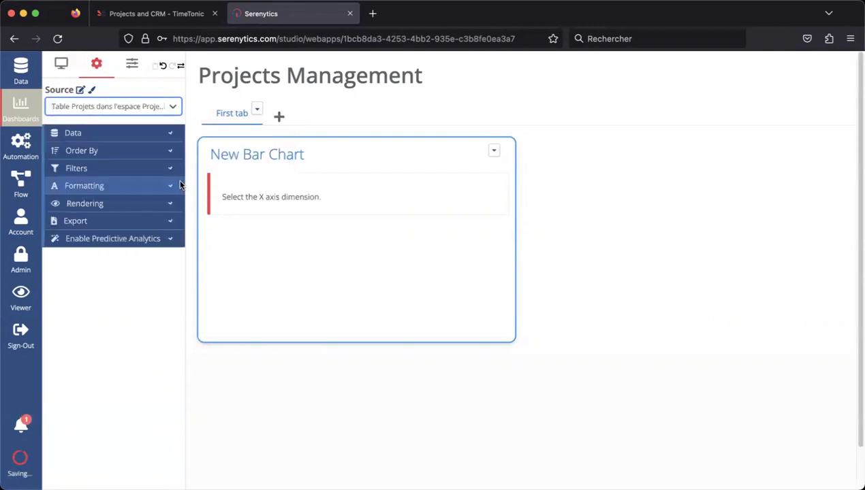
left_click(171, 136)
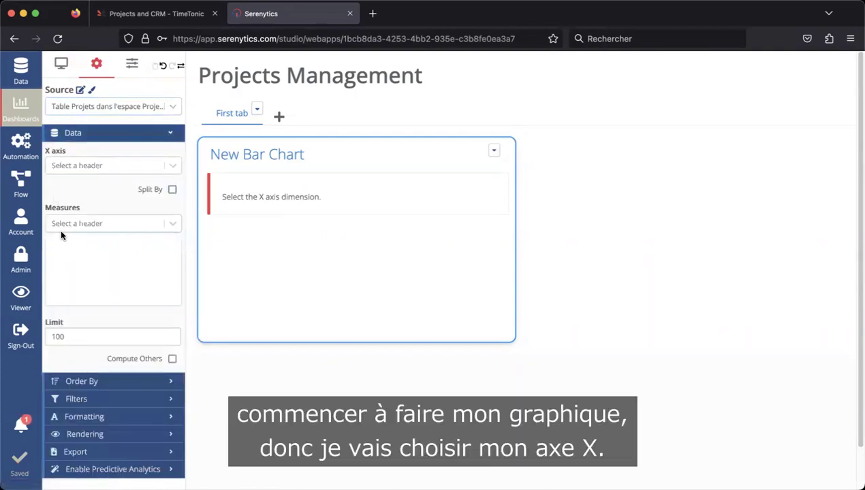
- Plot summed Amount by Status, with Status on the X axis and Amount as measure
left_click(171, 166)
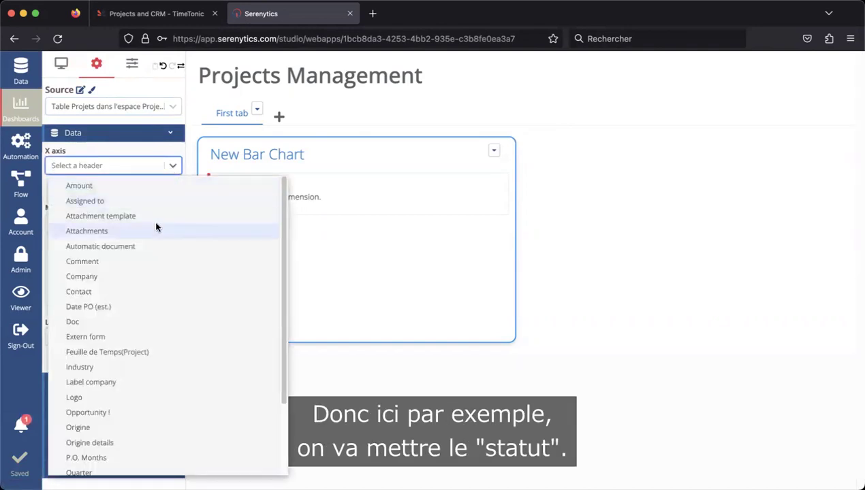
type("sta")
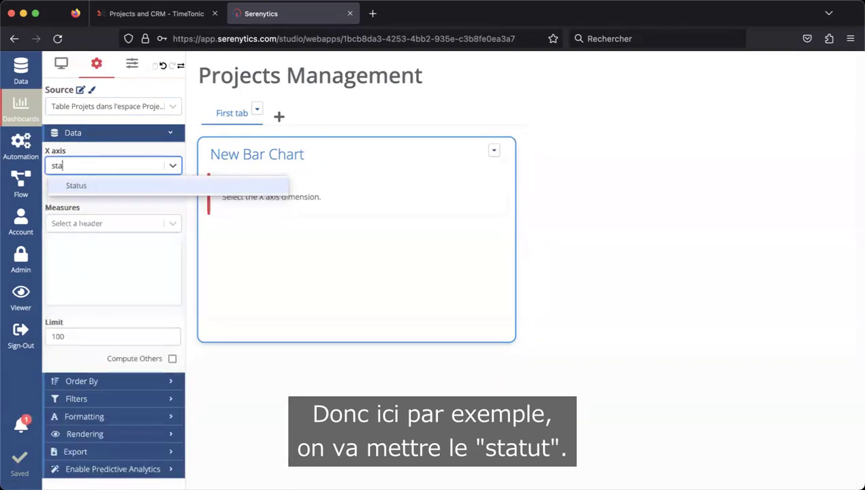
left_click(154, 186)
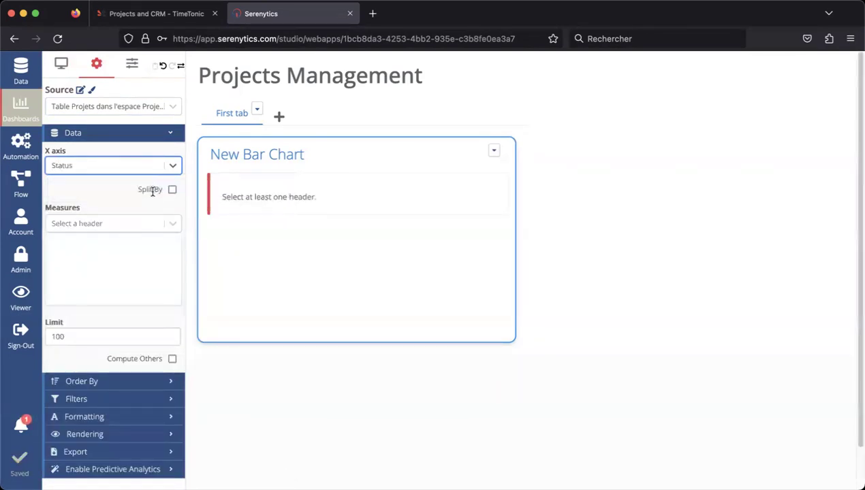
left_click(170, 224)
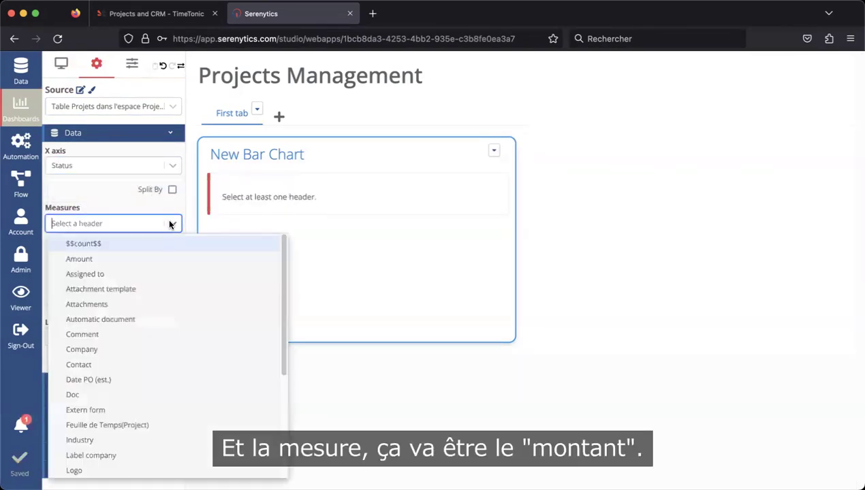
left_click(155, 257)
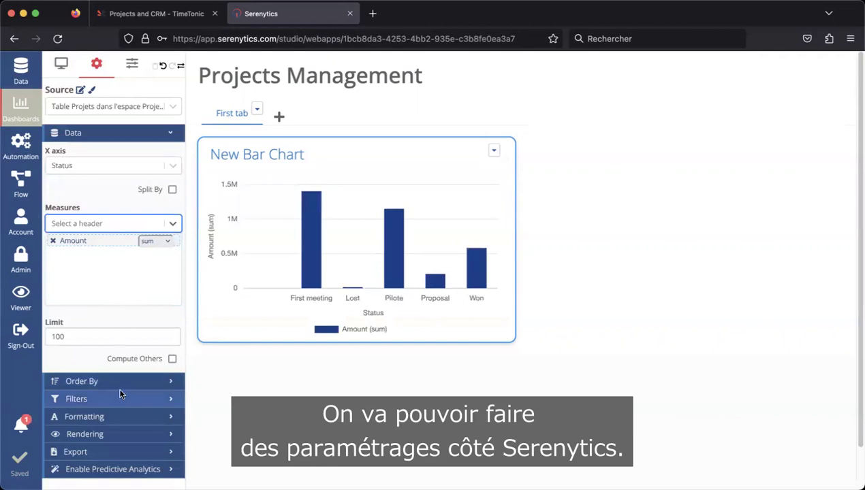
left_click(169, 134)
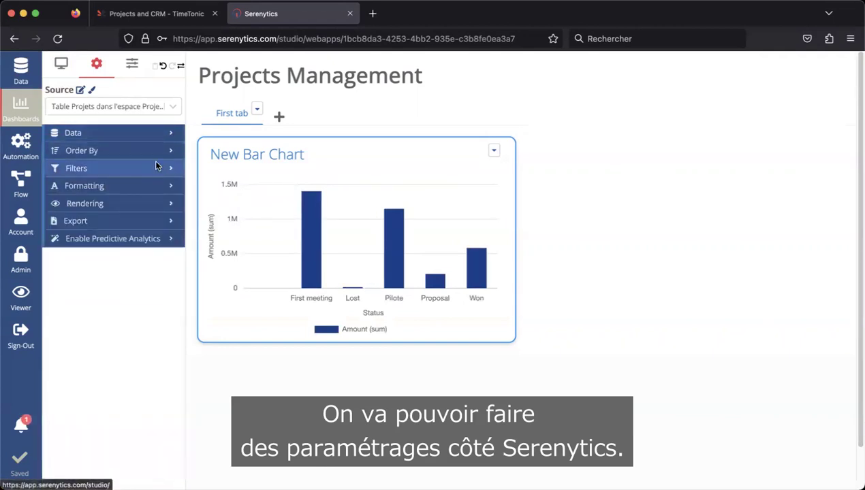
- Show values above bars, hide the X axis title and legend, and use series colour with a transparent background
left_click(149, 204)
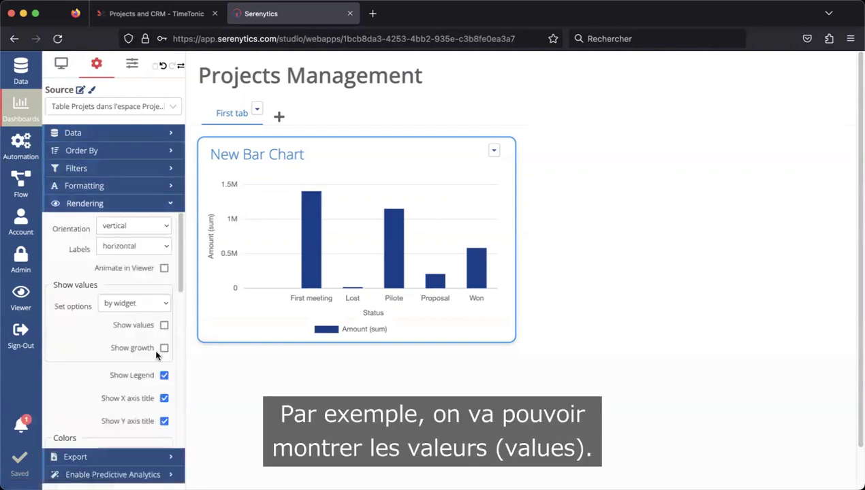
left_click(163, 326)
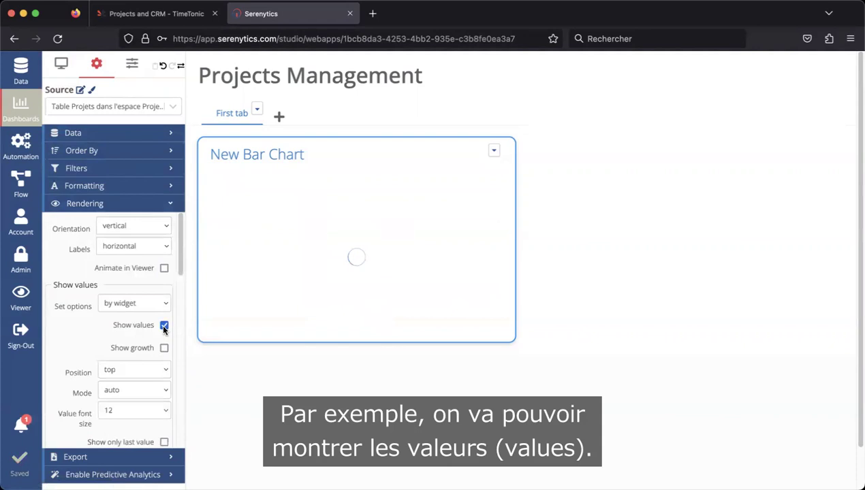
left_click_drag(177, 259, 172, 340)
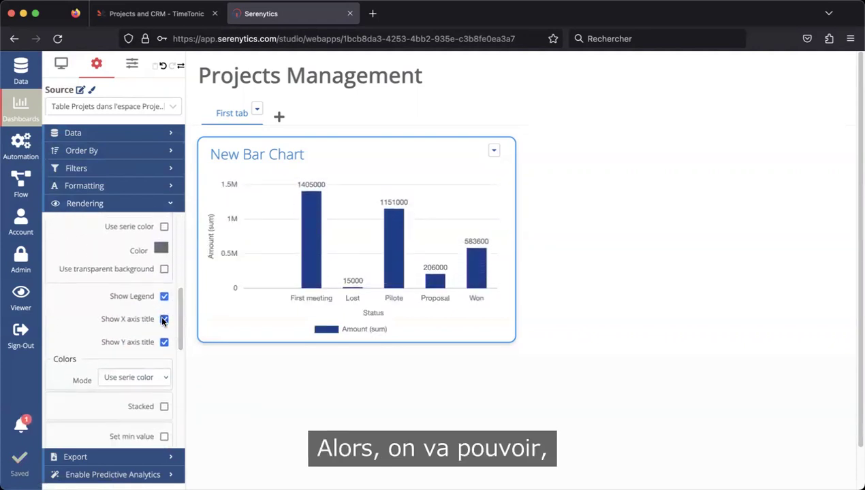
left_click(164, 319)
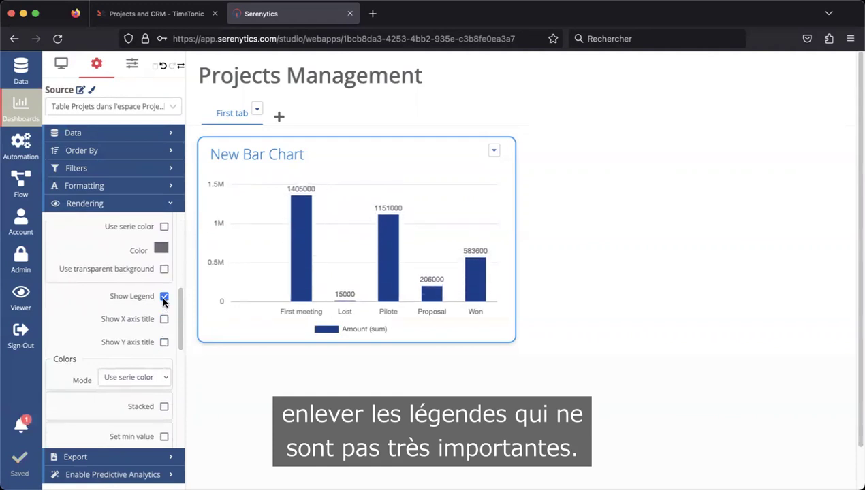
left_click(163, 296)
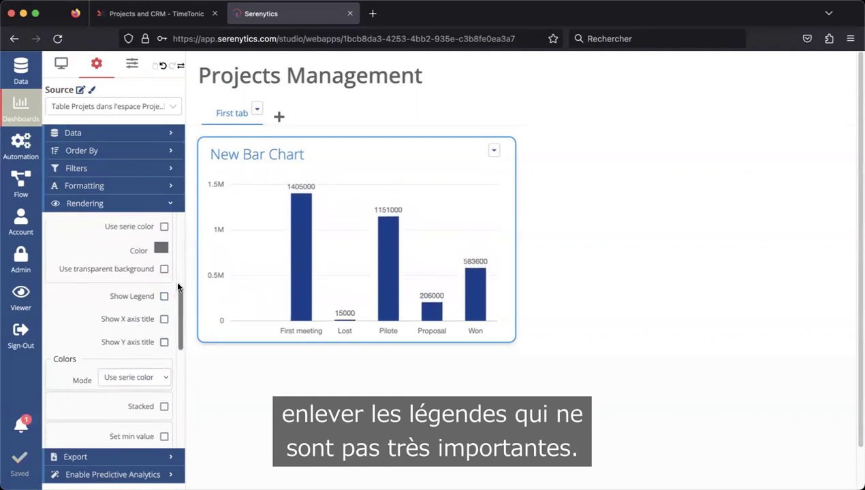
left_click(164, 228)
left_click(164, 250)
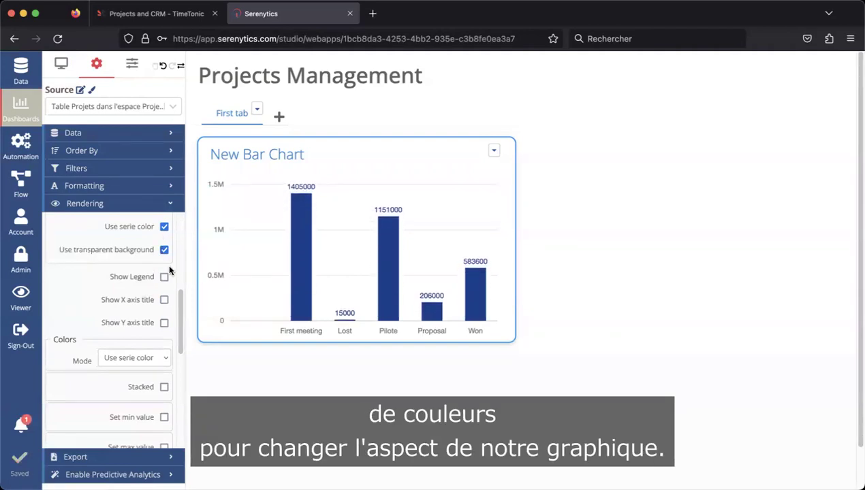
- Widen the bar chart across most of the dashboard
scroll(167, 266, "up", 3)
scroll(162, 277, "up", 1)
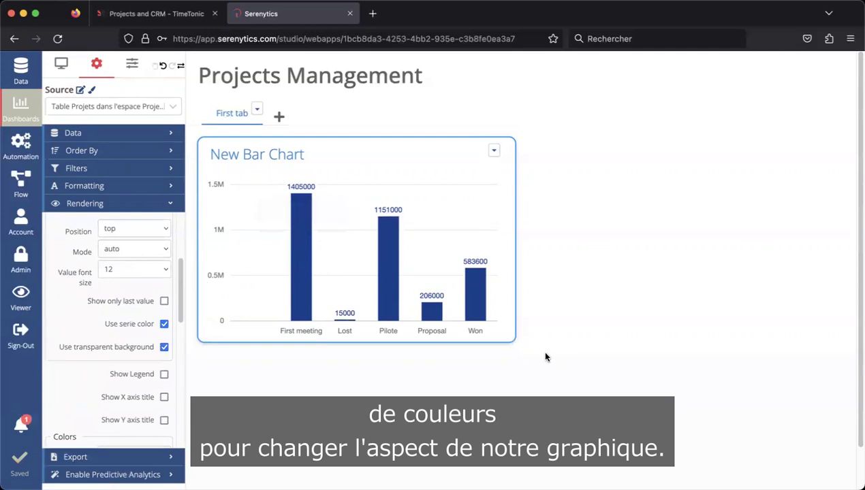
left_click_drag(511, 339, 824, 378)
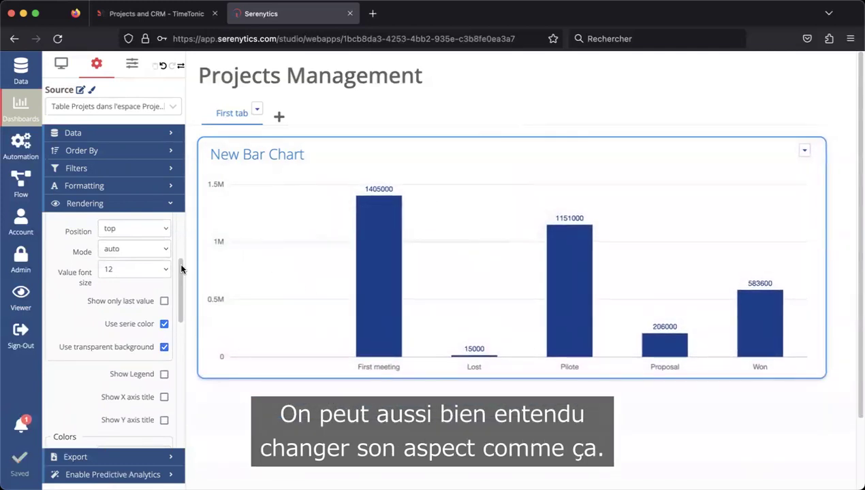
- Give the value labels a custom black colour instead of the series colour
left_click(164, 325)
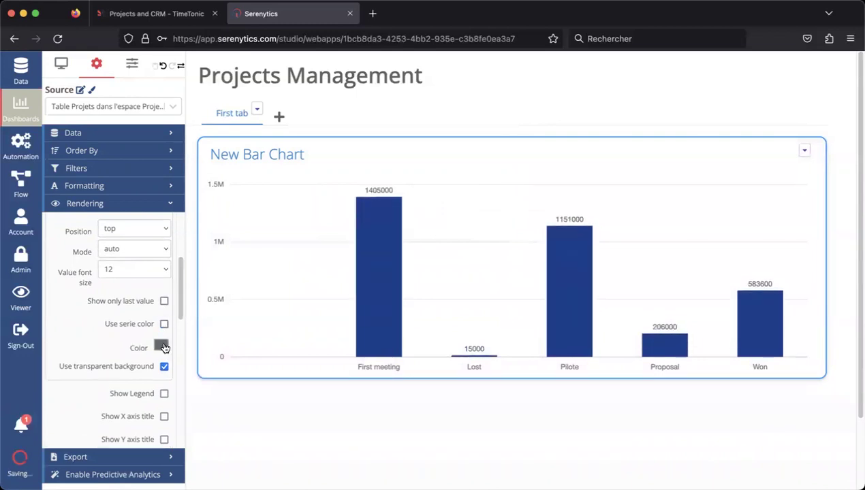
left_click(162, 345)
left_click(165, 311)
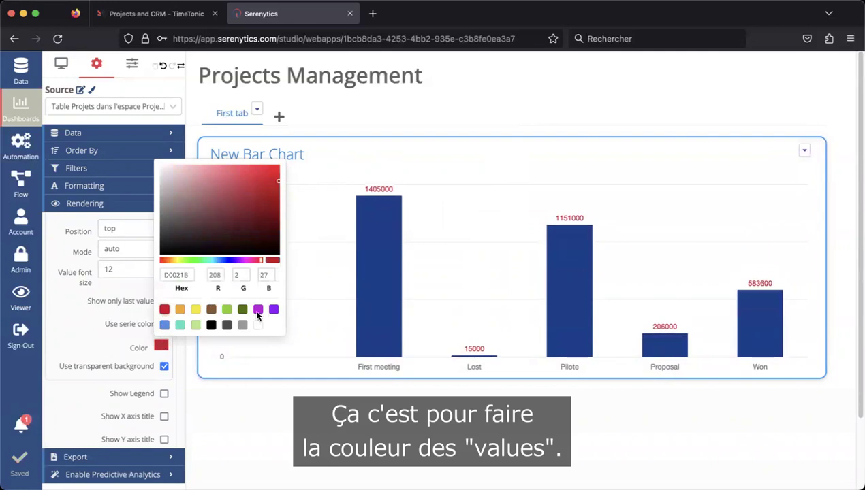
left_click(211, 325)
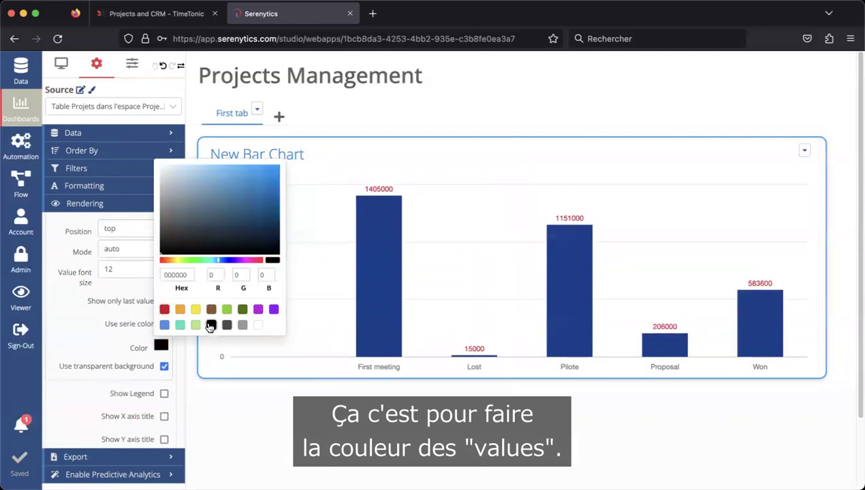
left_click(125, 304)
scroll(123, 307, "up", 4)
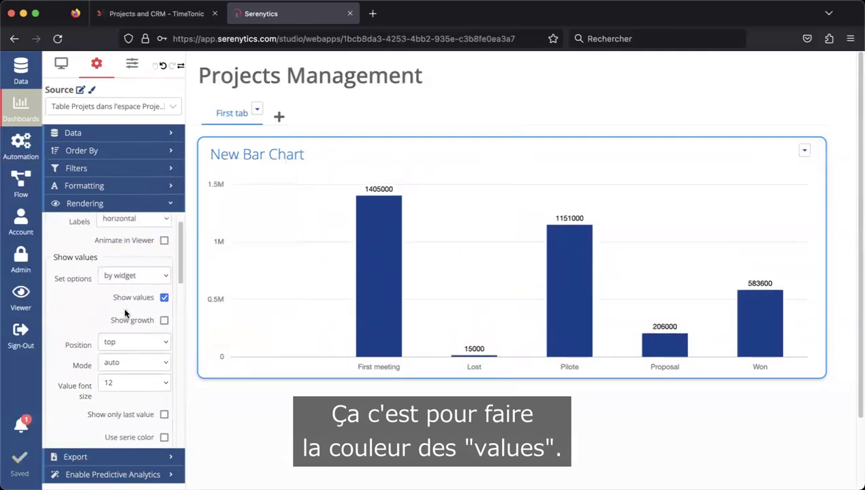
scroll(95, 294, "down", 5)
scroll(94, 294, "down", 3)
- Set Colors Mode to Use label colors so each status bar gets its own colour
left_click(126, 285)
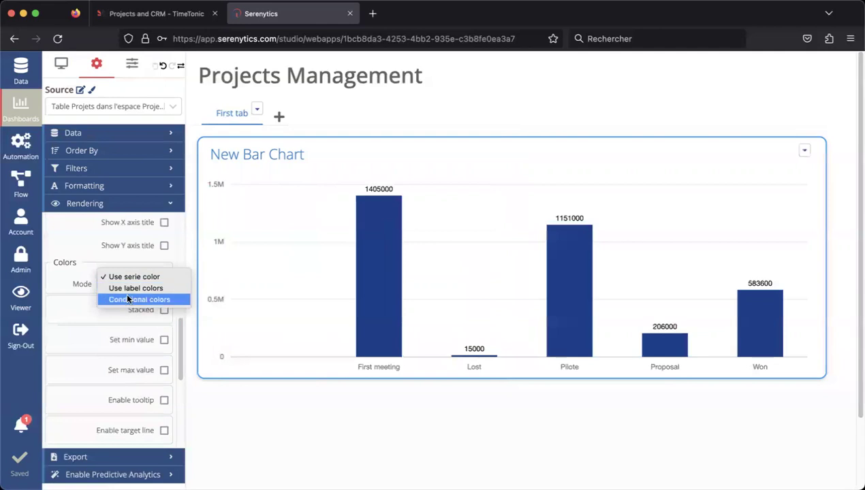
left_click(129, 288)
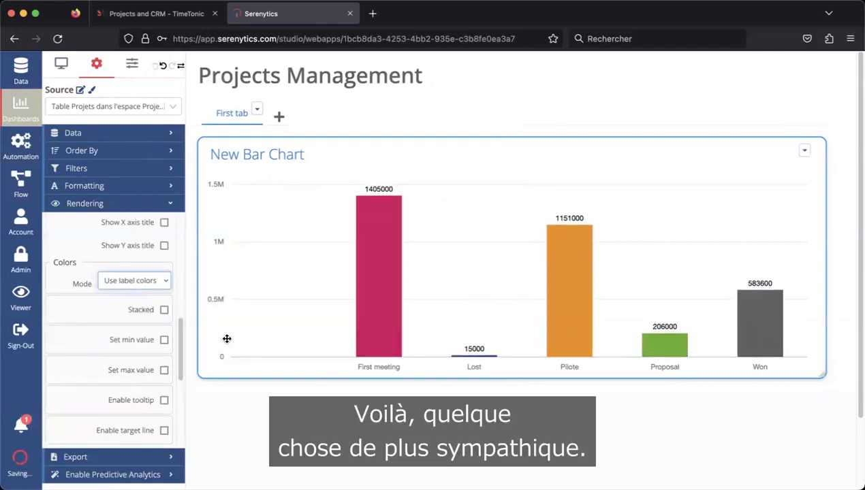
left_click_drag(182, 322, 180, 217)
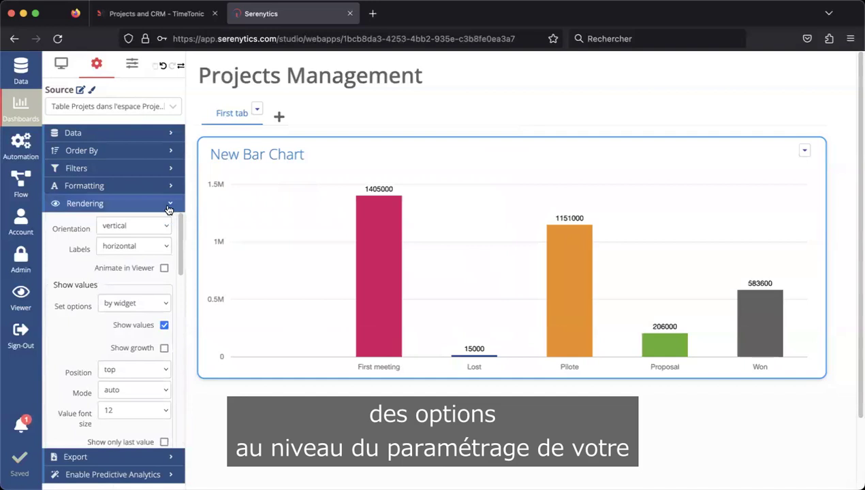
left_click(169, 205)
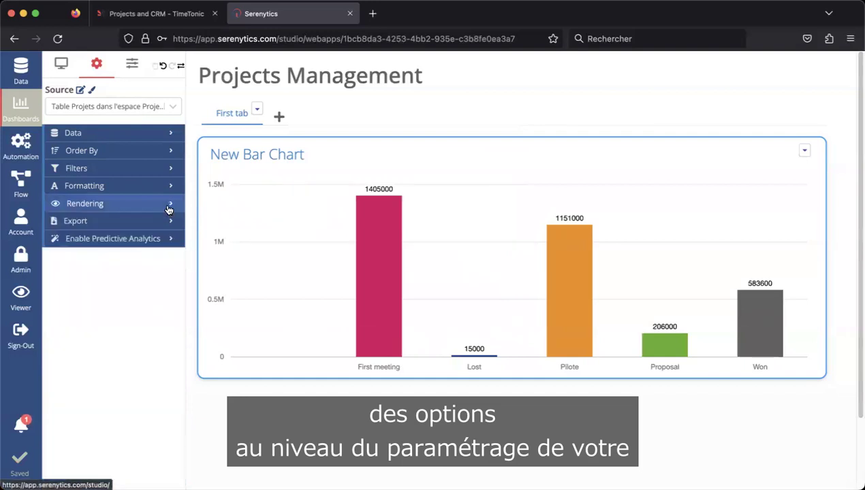
left_click(270, 156)
- Replace the New Bar Chart title with 'Amount project'
triple_click(263, 155)
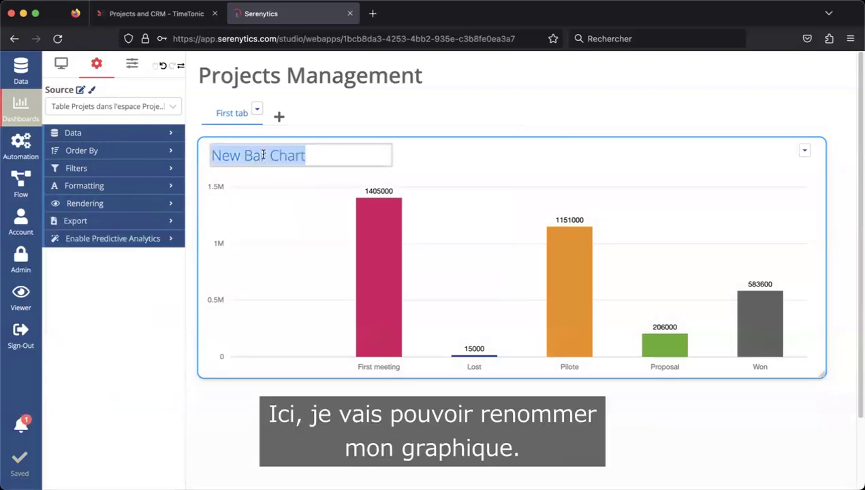
type("Montant pa")
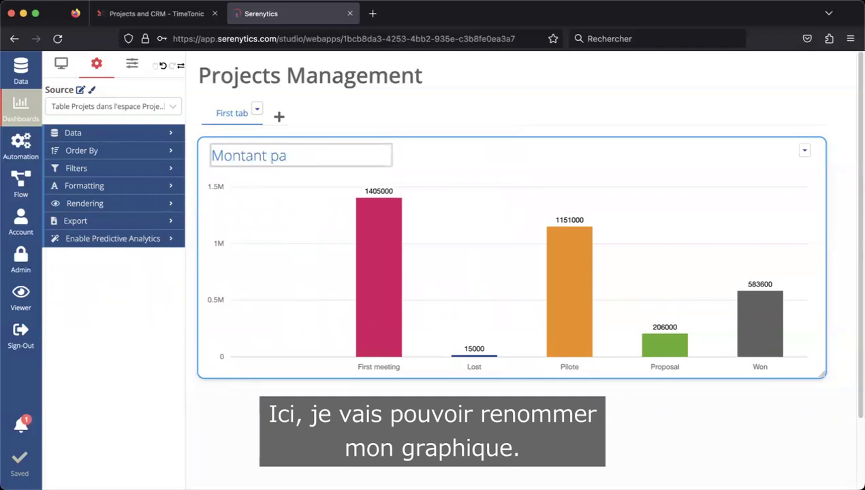
key("BackSpace")
key("BackSpace")
key("BackSpace")
type("Amoiun")
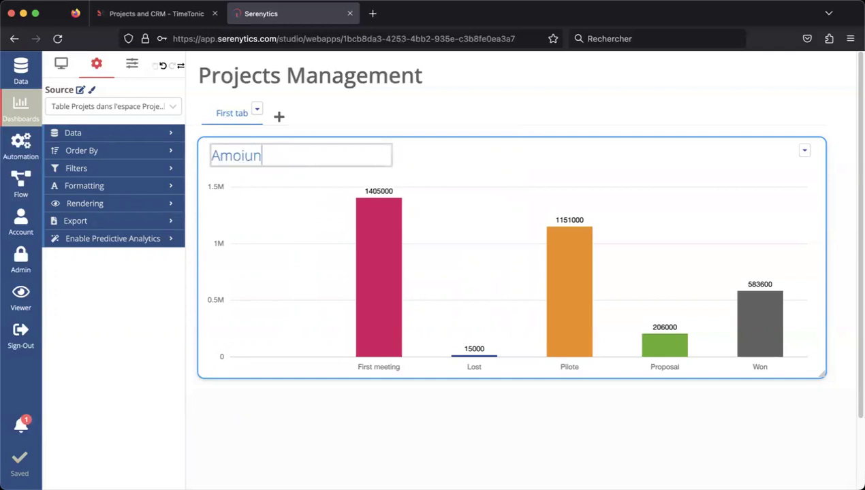
key("BackSpace")
key("BackSpace")
key("BackSpace")
type("nt project")
left_click(164, 133)
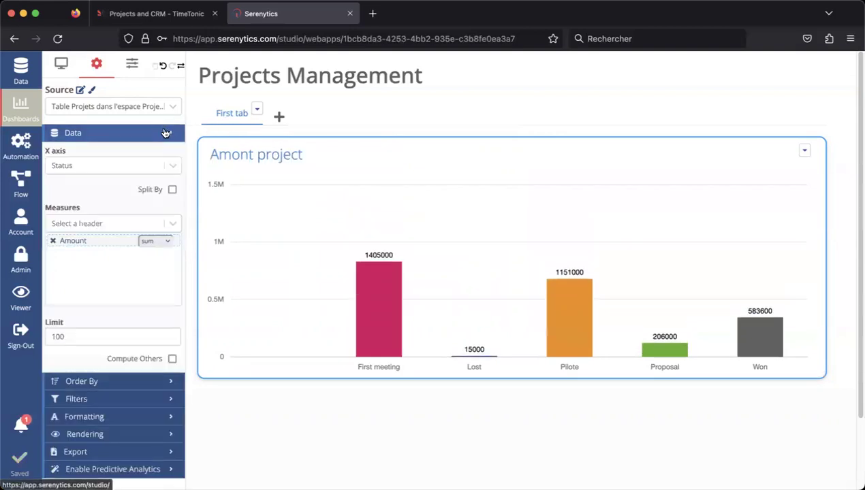
left_click(163, 133)
- Correct the typos so the title reads exactly 'Amount project'
left_click(236, 157)
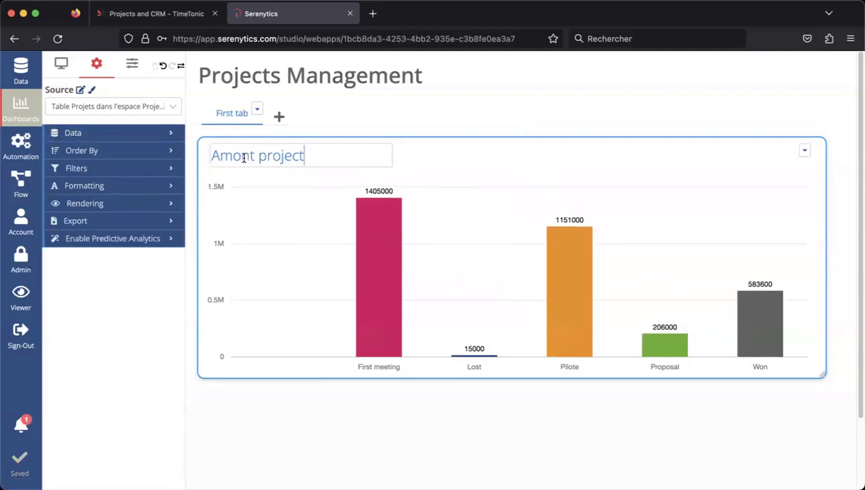
type("u")
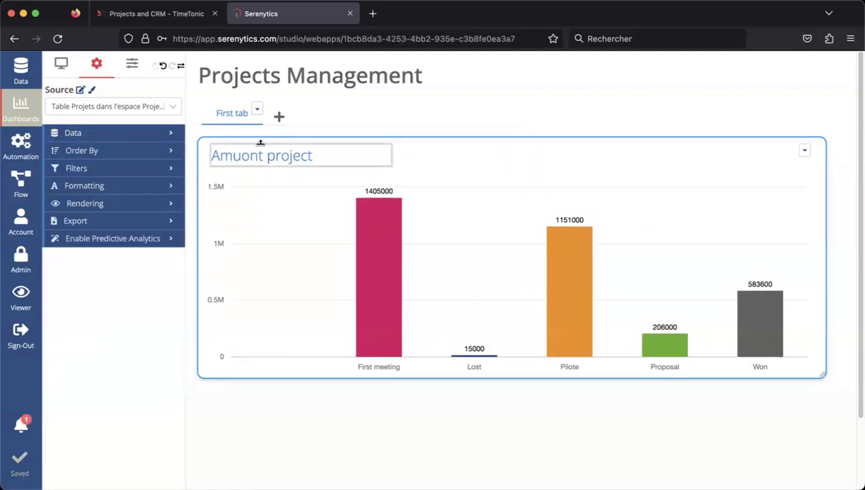
key("BackSpace")
key("Right")
type("un")
key("Delete")
left_click(545, 109)
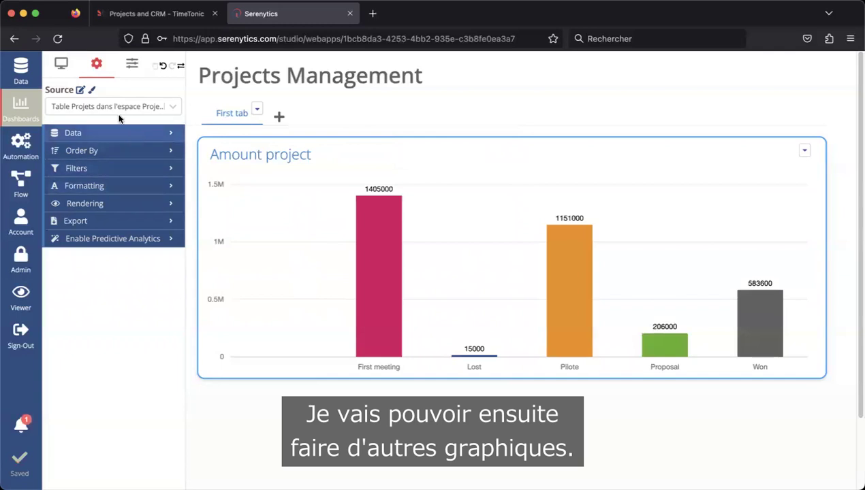
- Narrow the Amount project chart and add a pie chart fed by the Projects Management projects table
left_click_drag(821, 374, 593, 293)
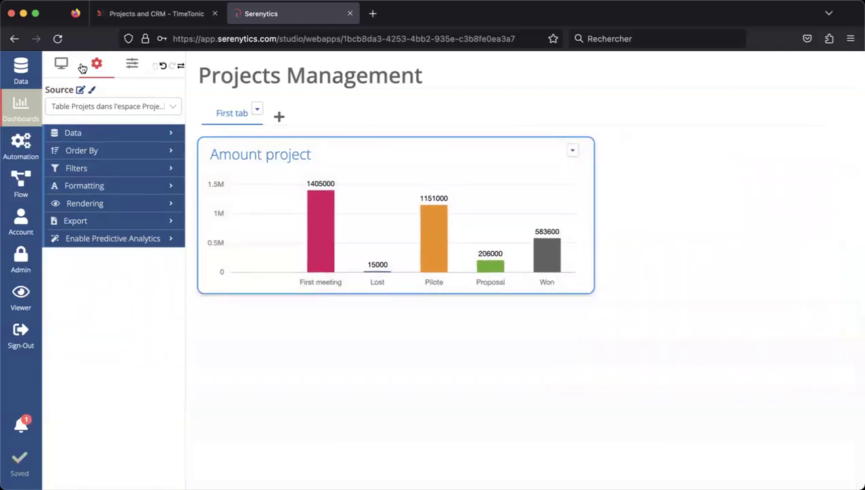
left_click(61, 64)
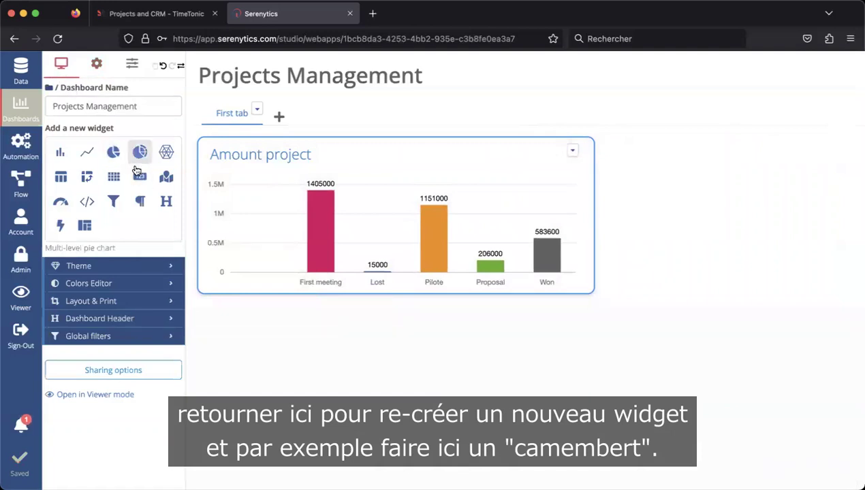
left_click(114, 153)
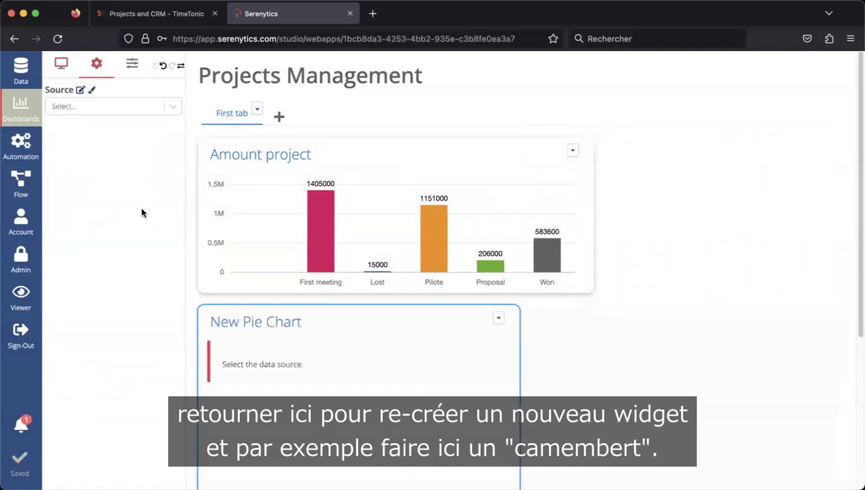
left_click(111, 105)
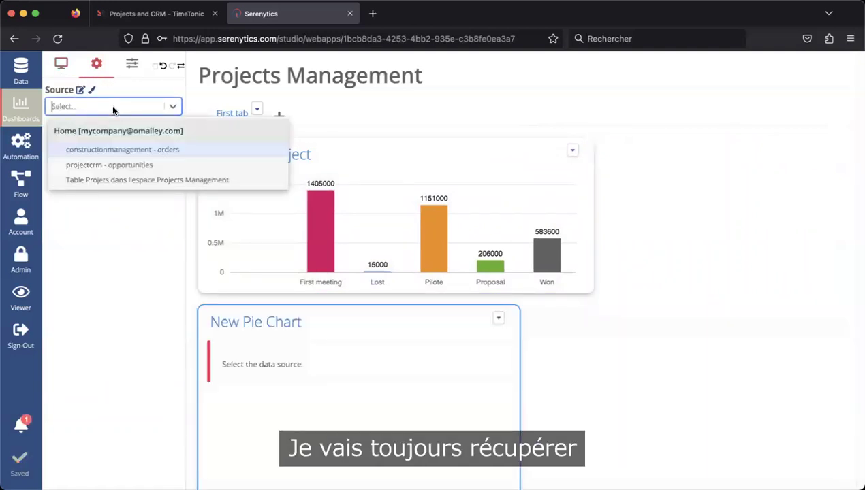
left_click(120, 178)
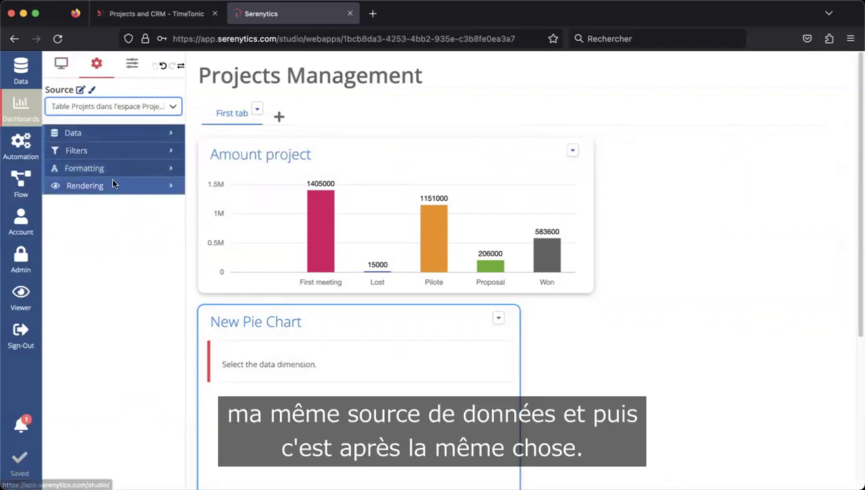
left_click(127, 134)
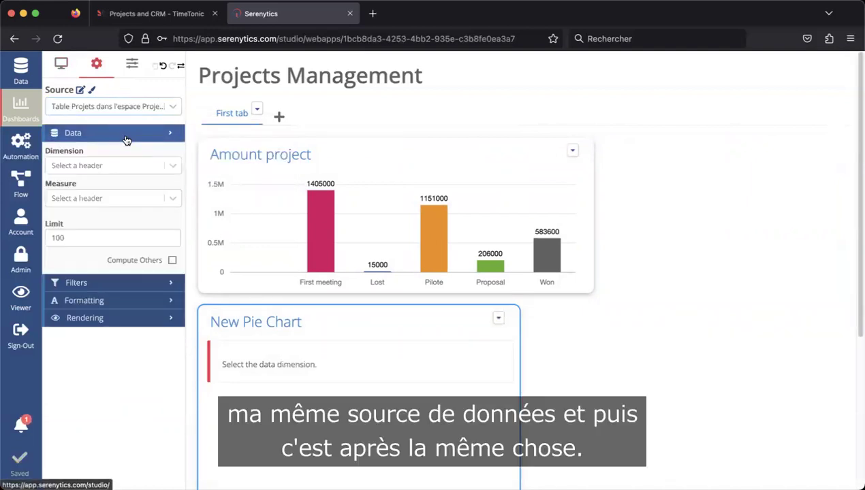
- Make the pie chart show summed Amount split by Company
left_click(170, 166)
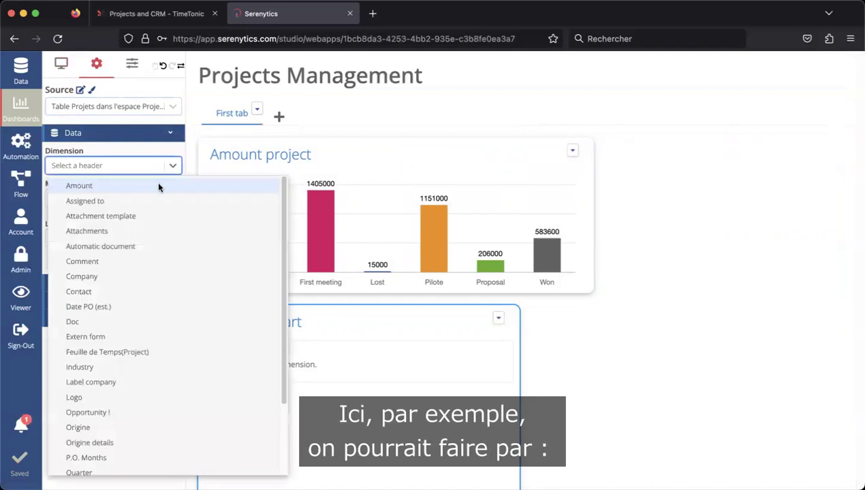
left_click(141, 278)
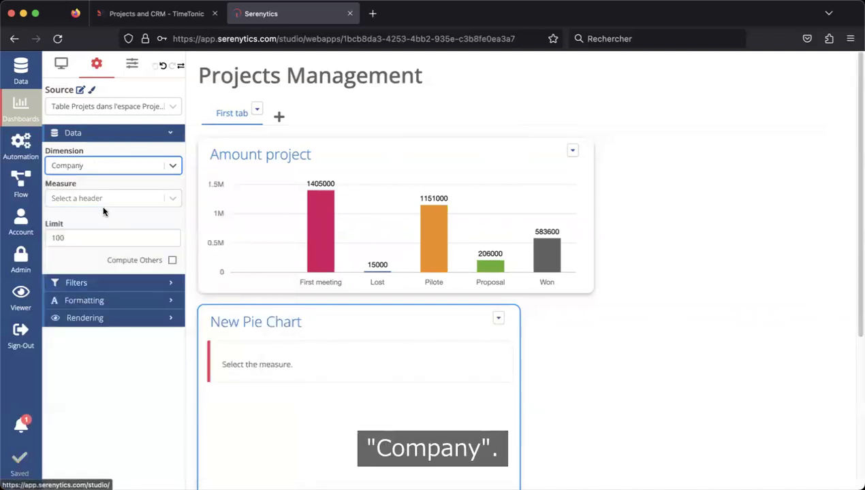
left_click(101, 198)
left_click(104, 232)
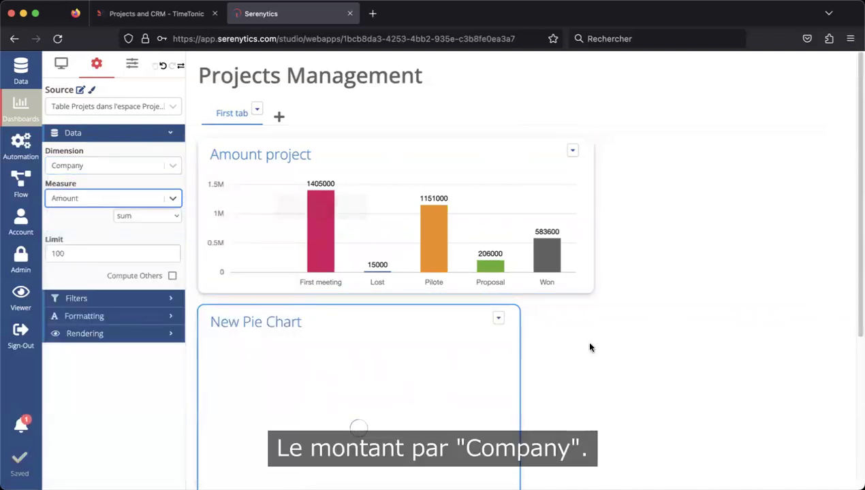
scroll(598, 349, "down", 2)
scroll(600, 351, "down", 1)
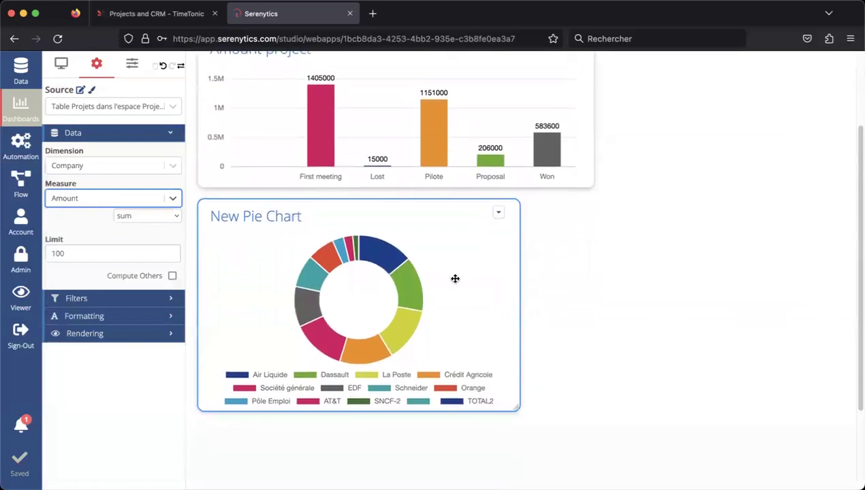
- Rename the pie chart to 'Amount company'
left_click(276, 218)
triple_click(276, 216)
type("A")
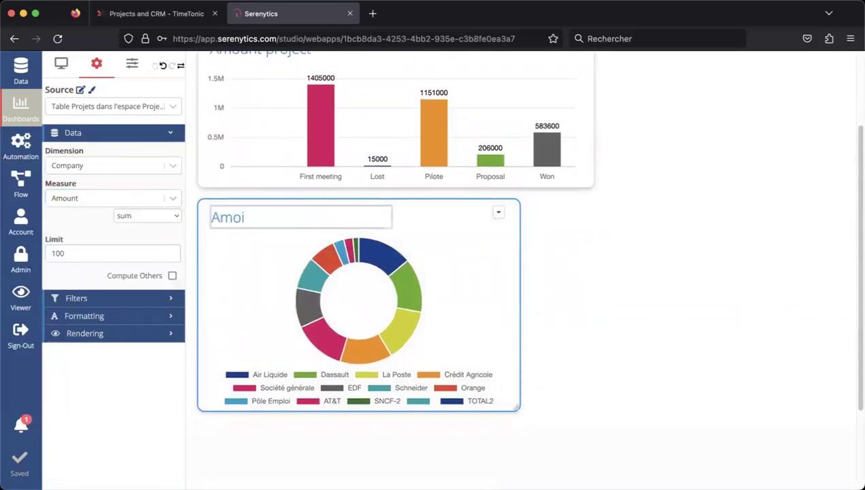
type("mount company")
key("Return")
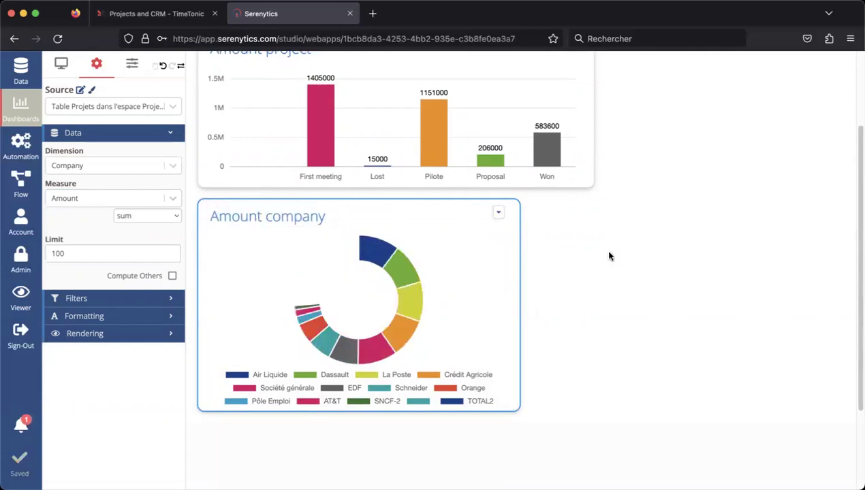
- Place Amount company to the right of Amount project and enlarge both charts to fill the row
scroll(599, 262, "up", 3)
left_click_drag(440, 336, 544, 252)
left_click_drag(590, 281, 456, 293)
left_click_drag(566, 359, 711, 166)
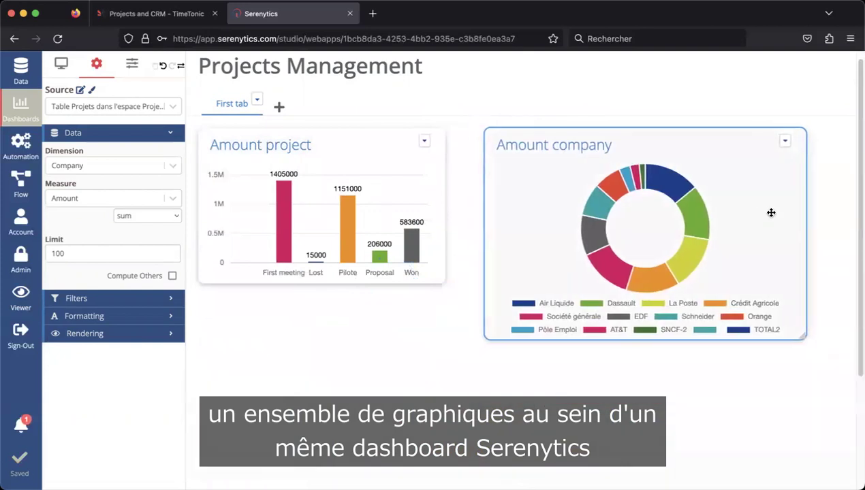
left_click_drag(441, 278, 515, 336)
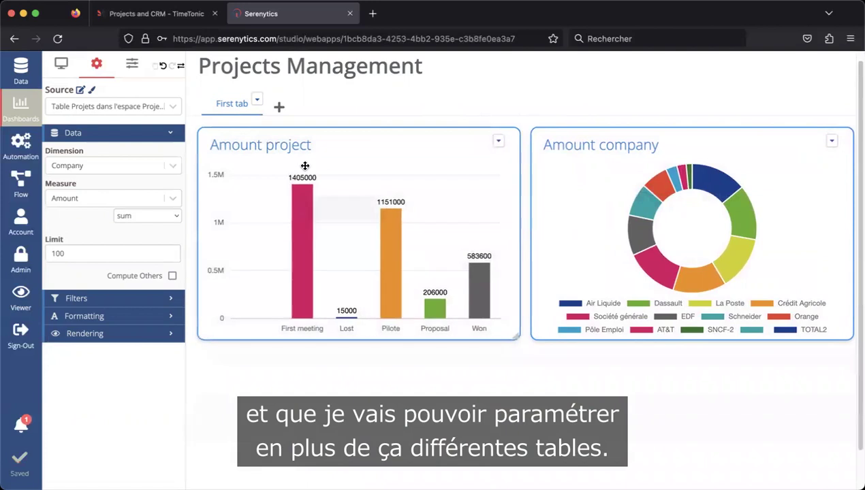
left_click(257, 101)
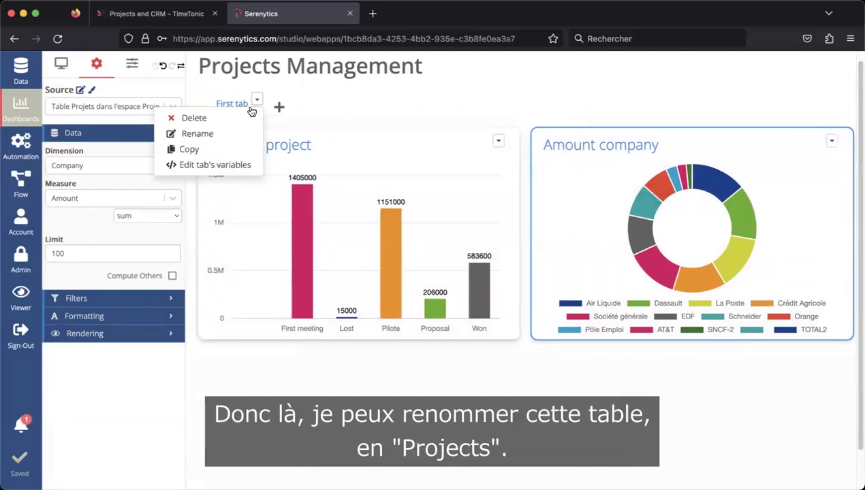
- Rename the dashboard tab from 'First tab' to 'Projects', reloading the page midway
left_click(234, 133)
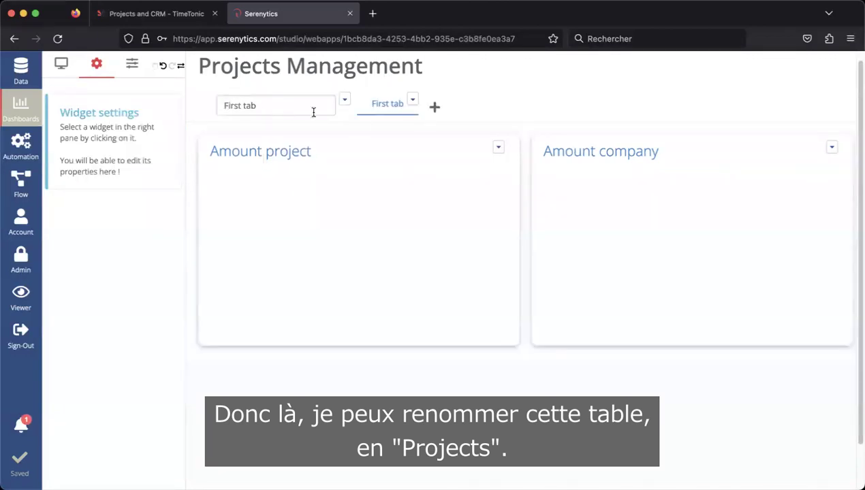
left_click(309, 103)
left_click(379, 106)
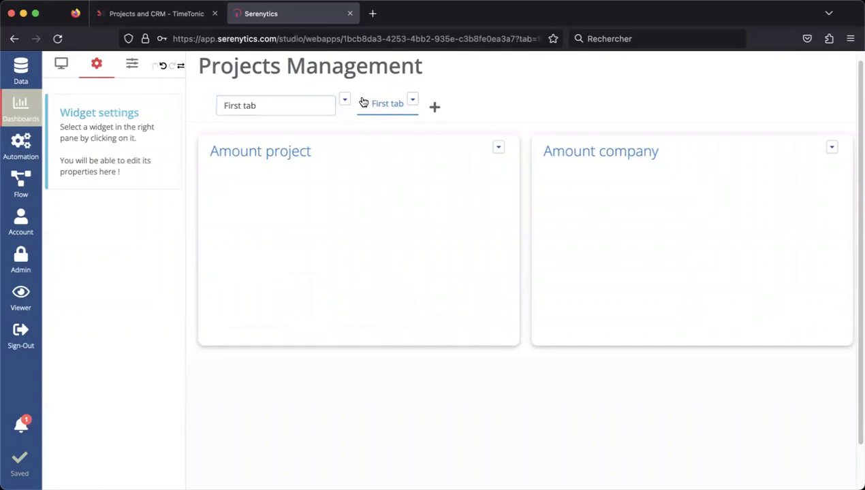
left_click(57, 38)
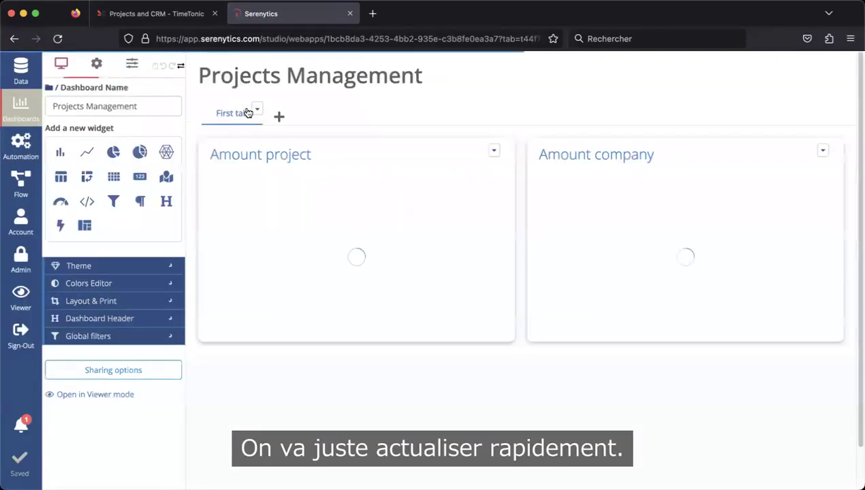
left_click(257, 109)
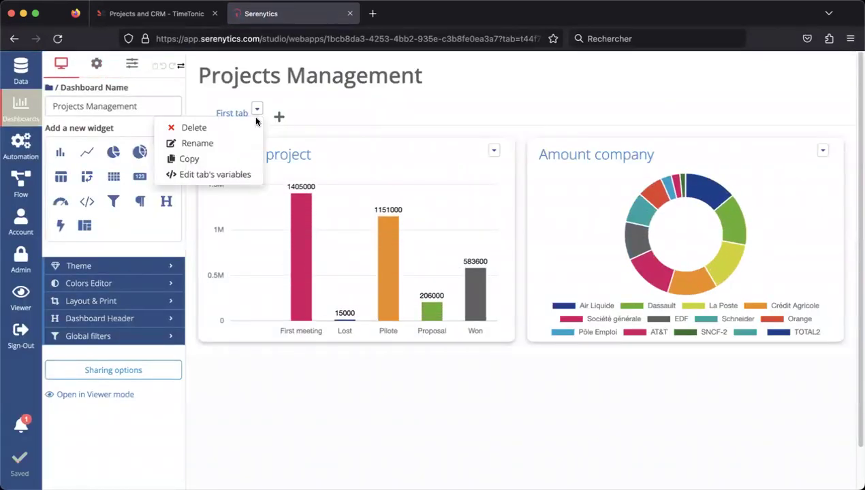
left_click(238, 142)
key("BackSpace")
key("BackSpace")
key("BackSpace")
key("BackSpace")
key("BackSpace")
key("BackSpace")
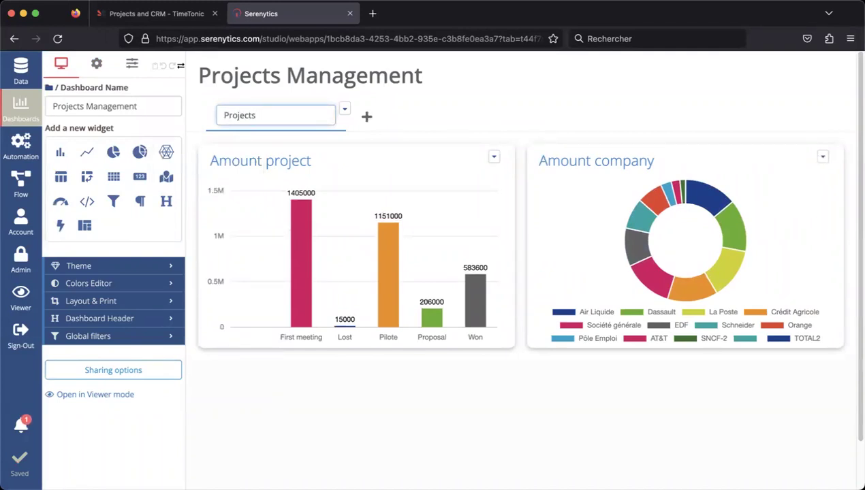
type("Projects")
key("Return")
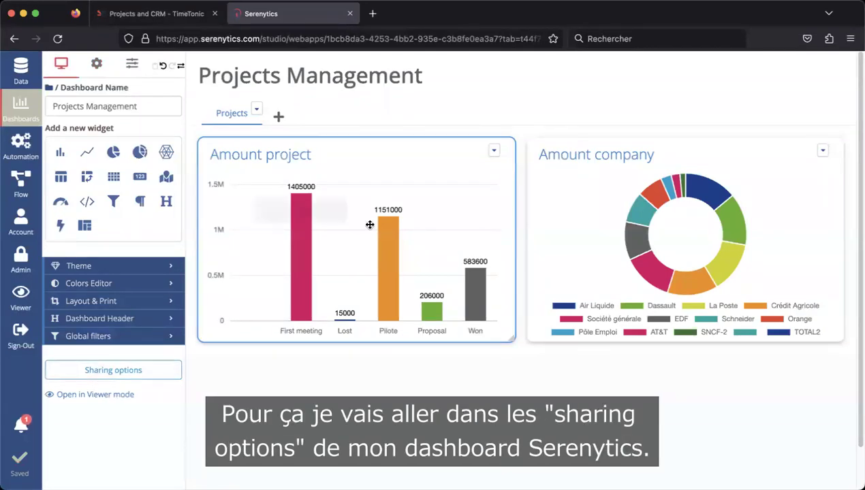
- Make the dashboard Public, copy its Viewer Dashboard link, and go back to TimeTonic
left_click(114, 369)
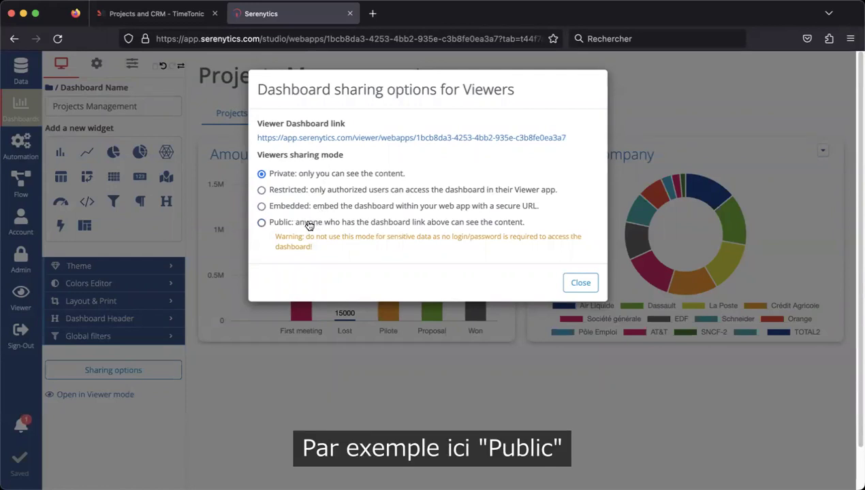
left_click(308, 224)
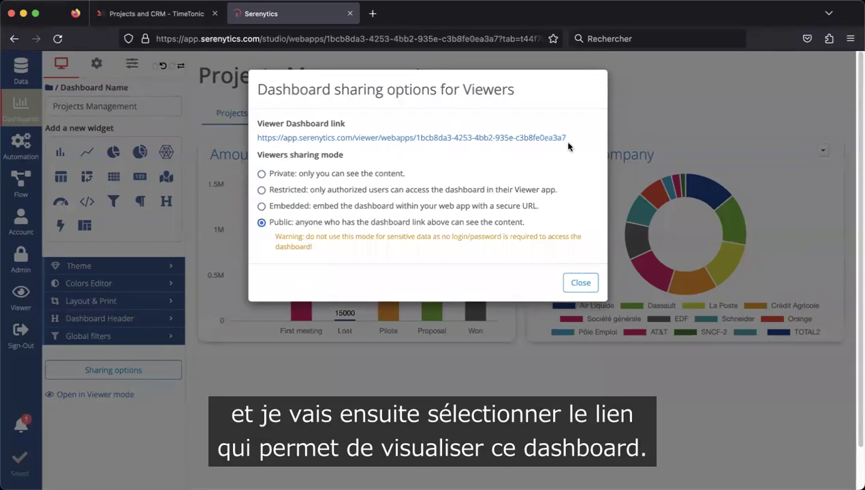
left_click_drag(572, 143, 255, 138)
key("super+c")
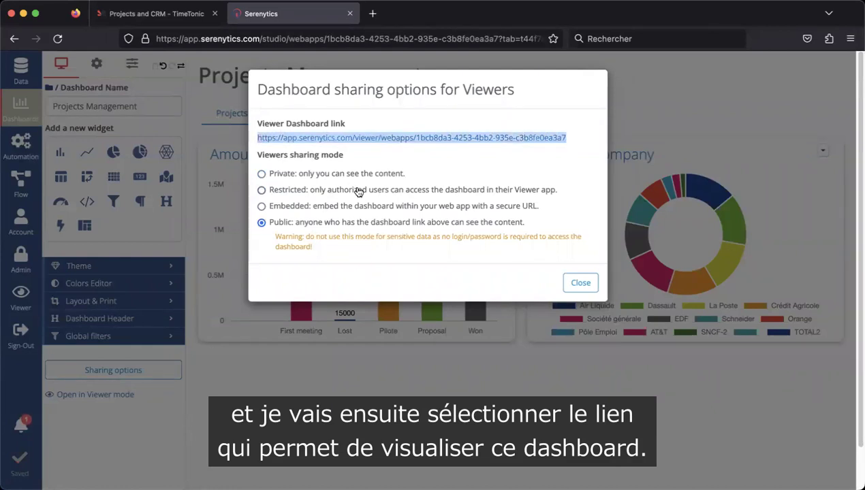
left_click(580, 282)
left_click(153, 15)
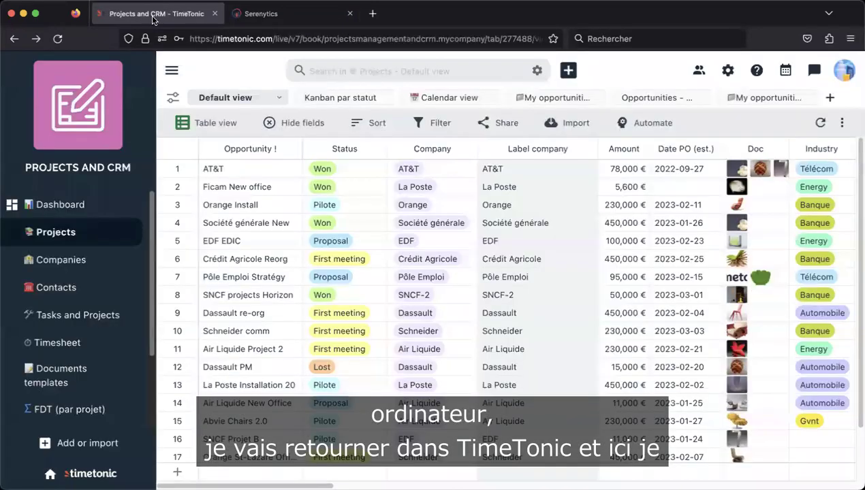
- Create a TimeTonic dashboard named 'Project dashboard' using the pasted Serenytics viewer link
scroll(75, 327, "down", 2)
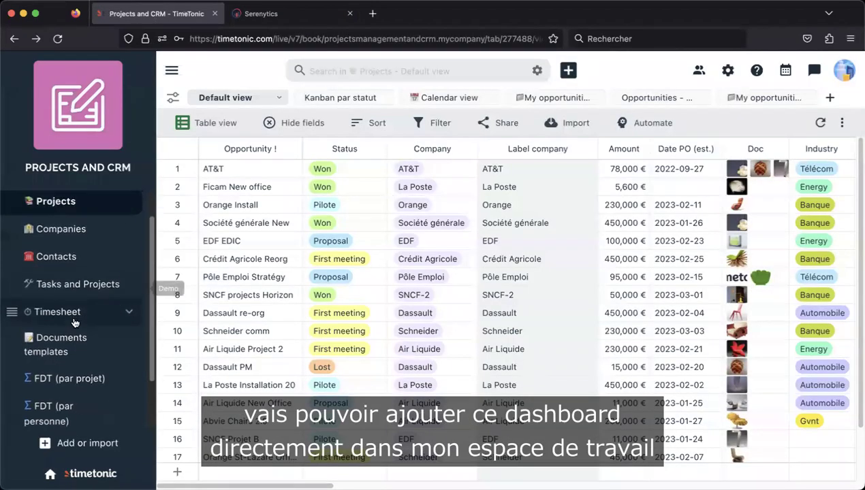
scroll(74, 327, "up", 2)
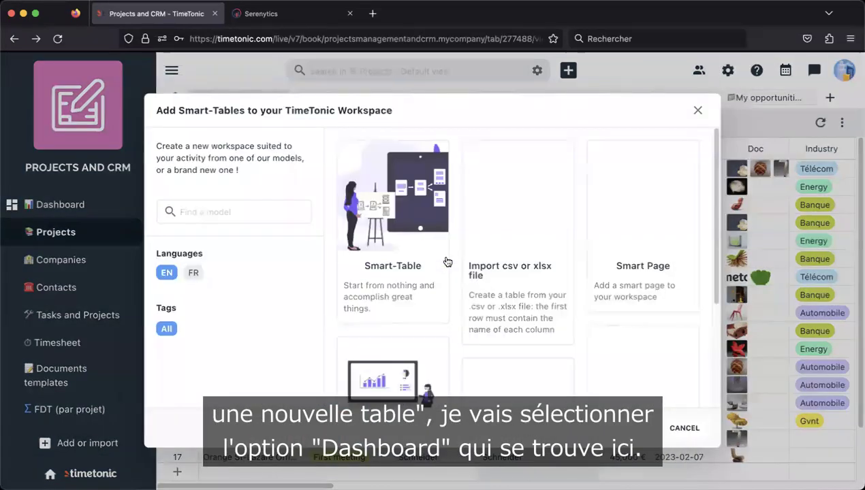
scroll(447, 262, "down", 5)
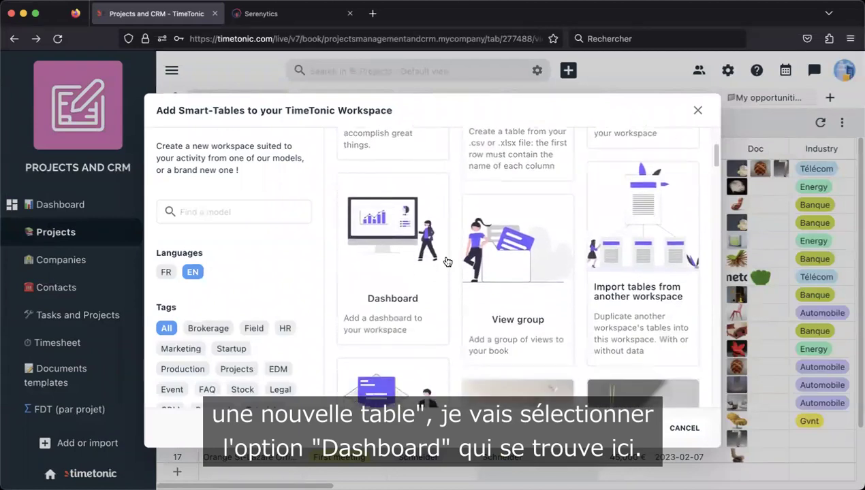
left_click(387, 224)
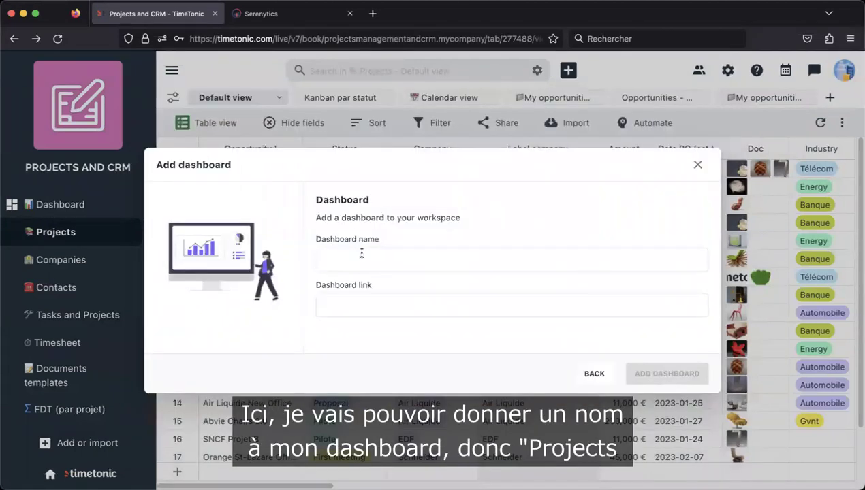
type("roject dashboard")
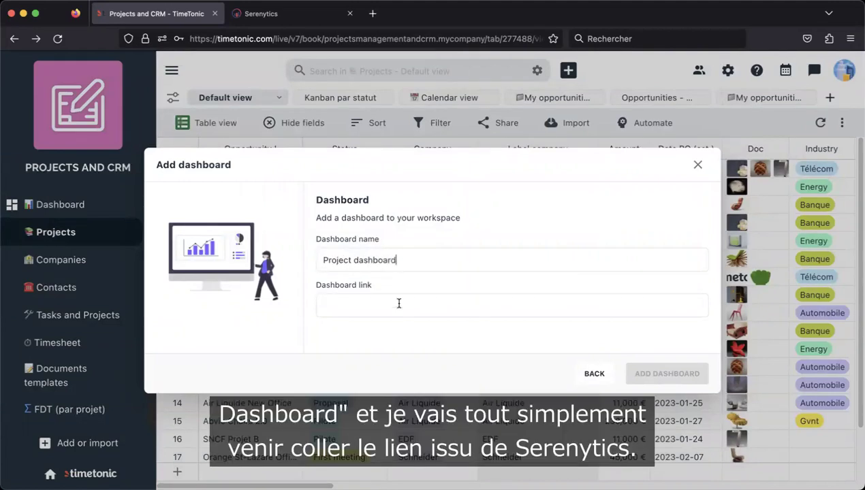
left_click(399, 303)
key("super+v")
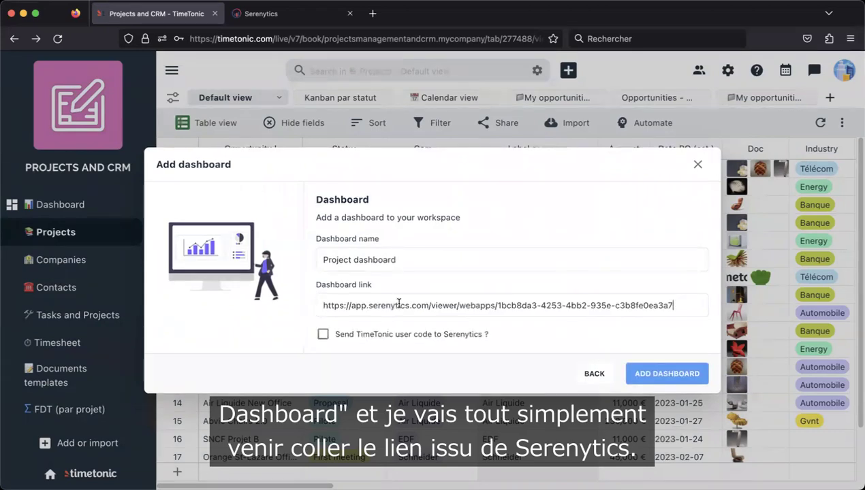
left_click(660, 373)
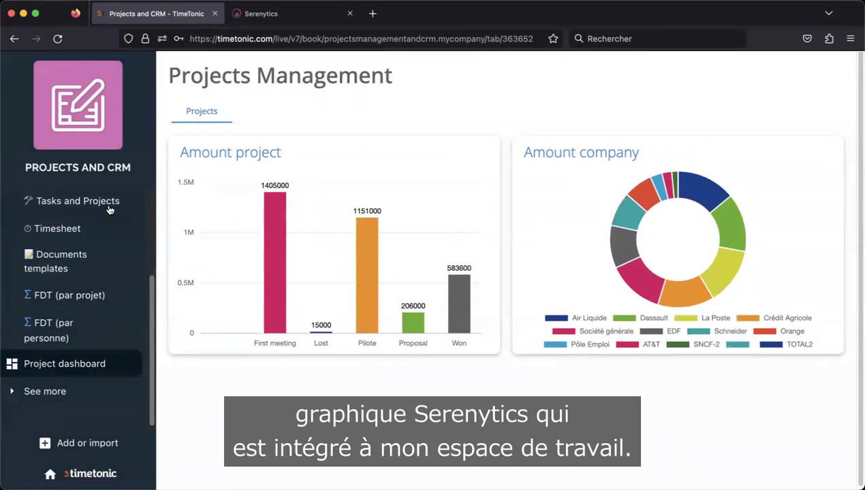
- Move Project dashboard just below Dashboard in the sidebar, then check Projects and reopen it
left_click_drag(12, 364, 8, 233)
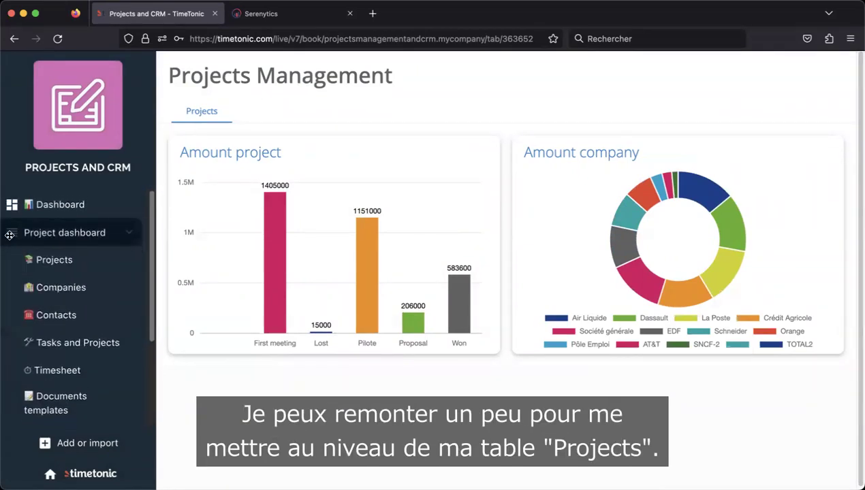
left_click(75, 263)
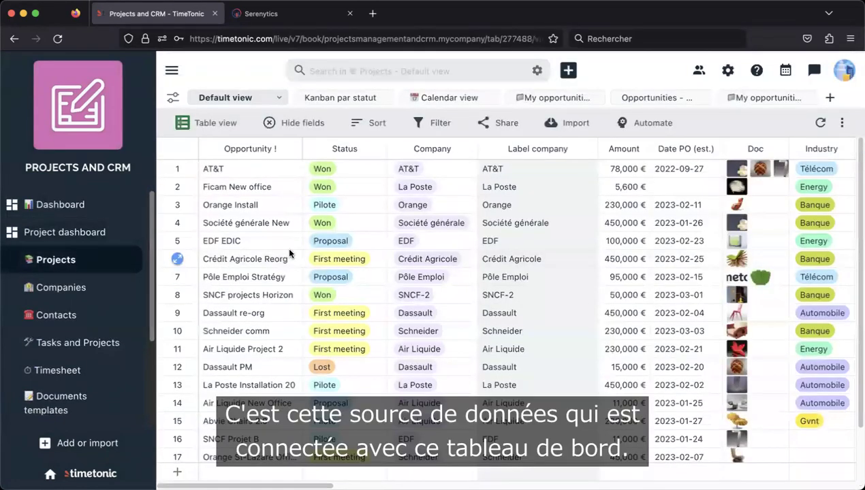
left_click(70, 234)
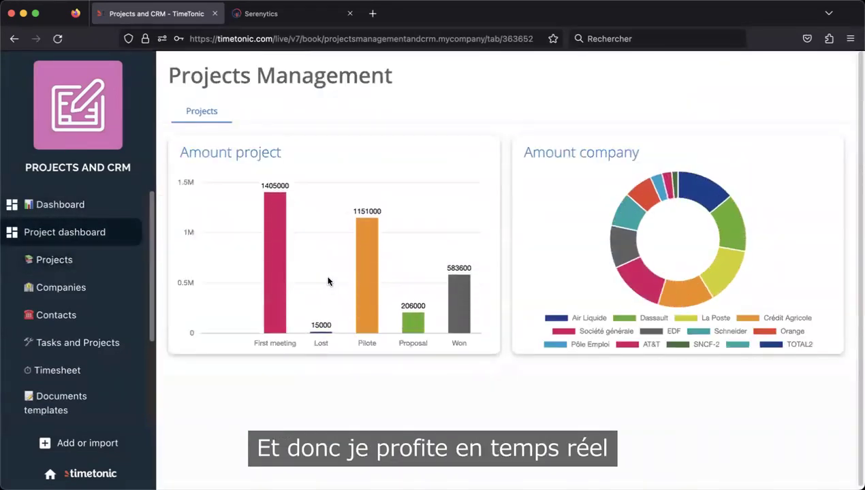